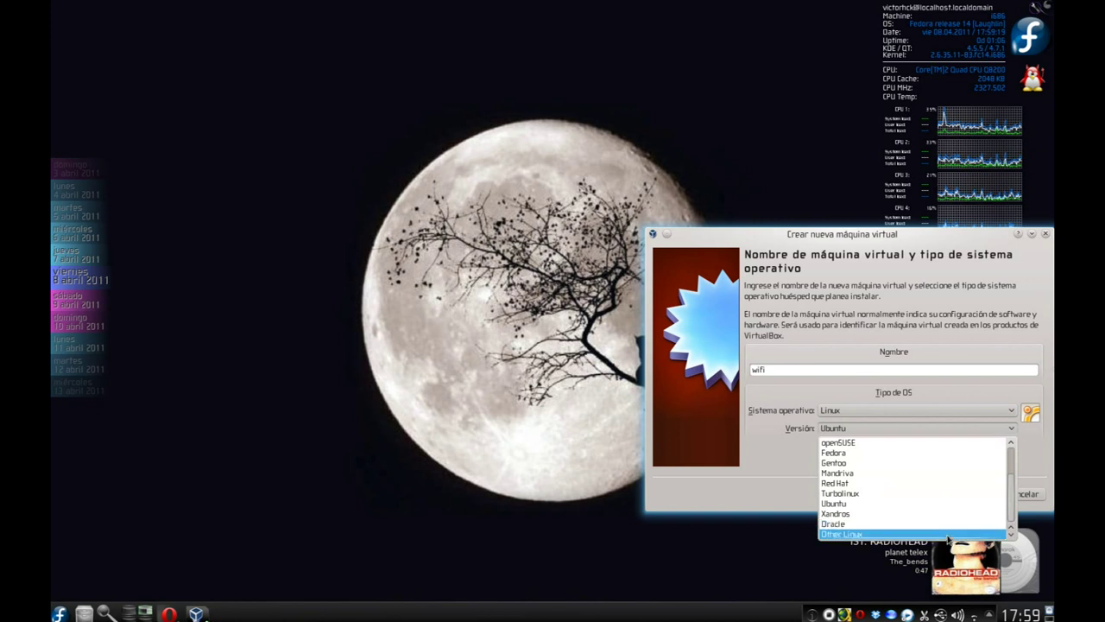
Give the wifi VM 1024 MB of memory and choose to create a new virtual boot disk.
click(980, 497)
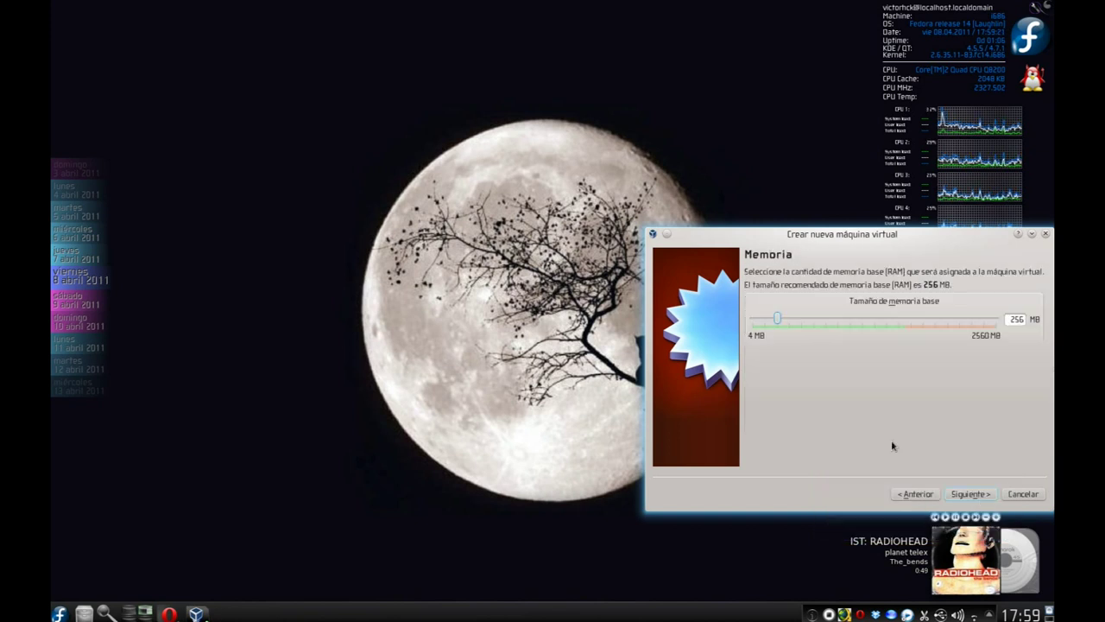
drag(818, 323, 853, 323)
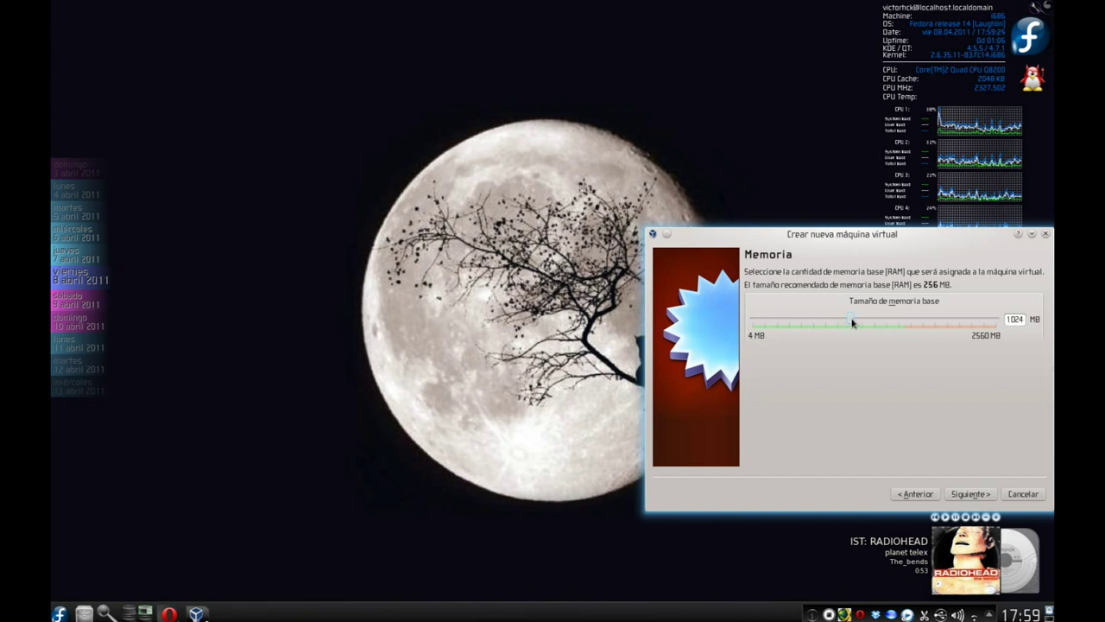
click(977, 495)
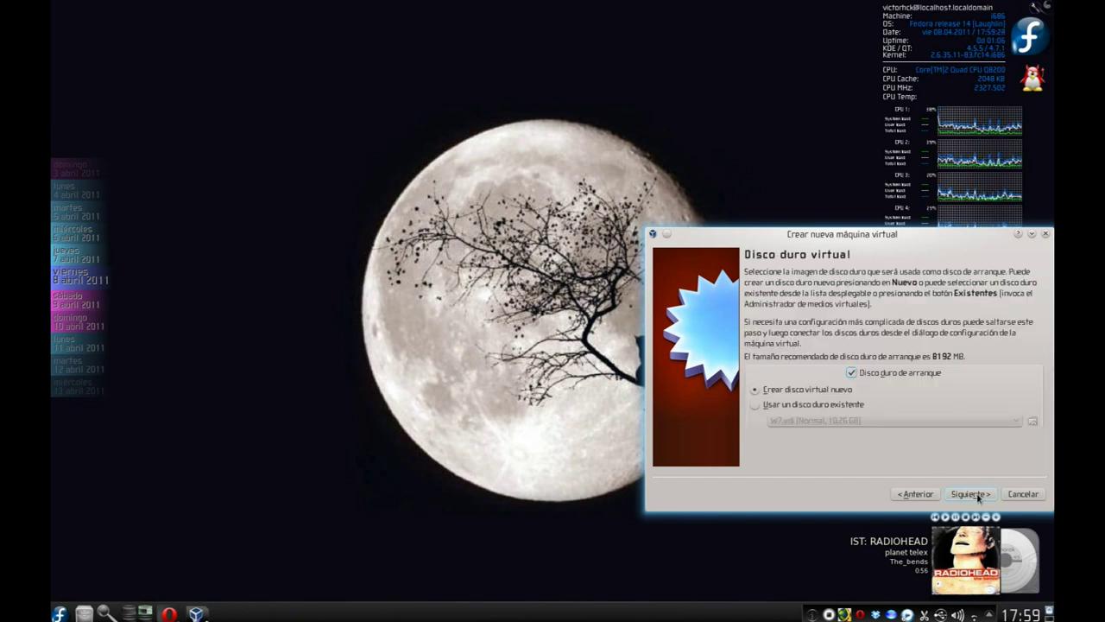
click(970, 494)
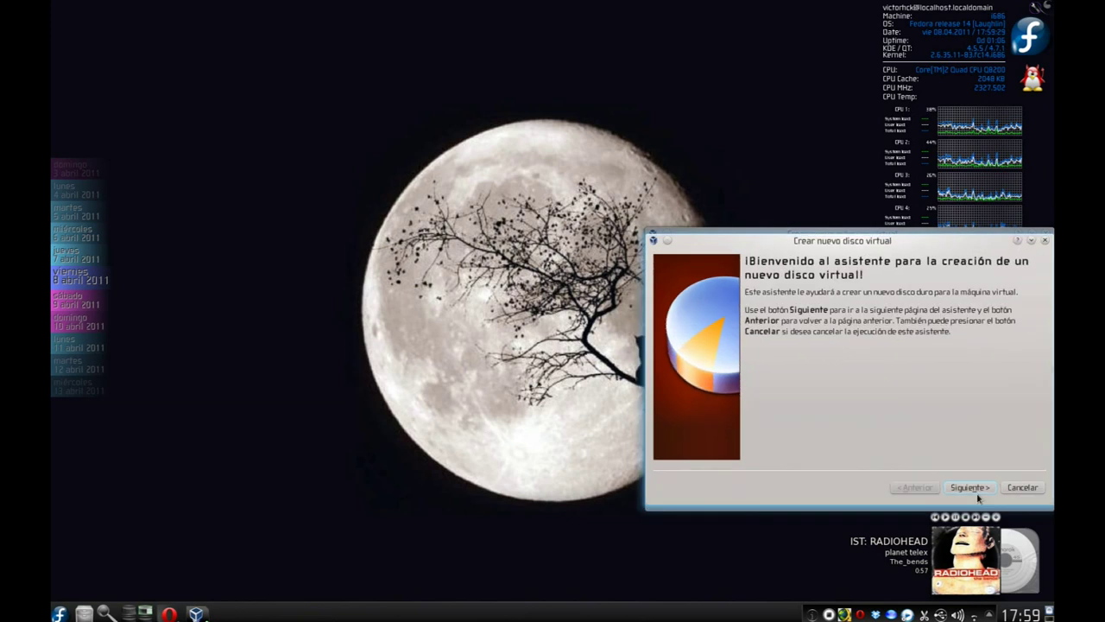
Create wifi.vdi as a fixed-size 6,00 GB virtual disk.
click(984, 489)
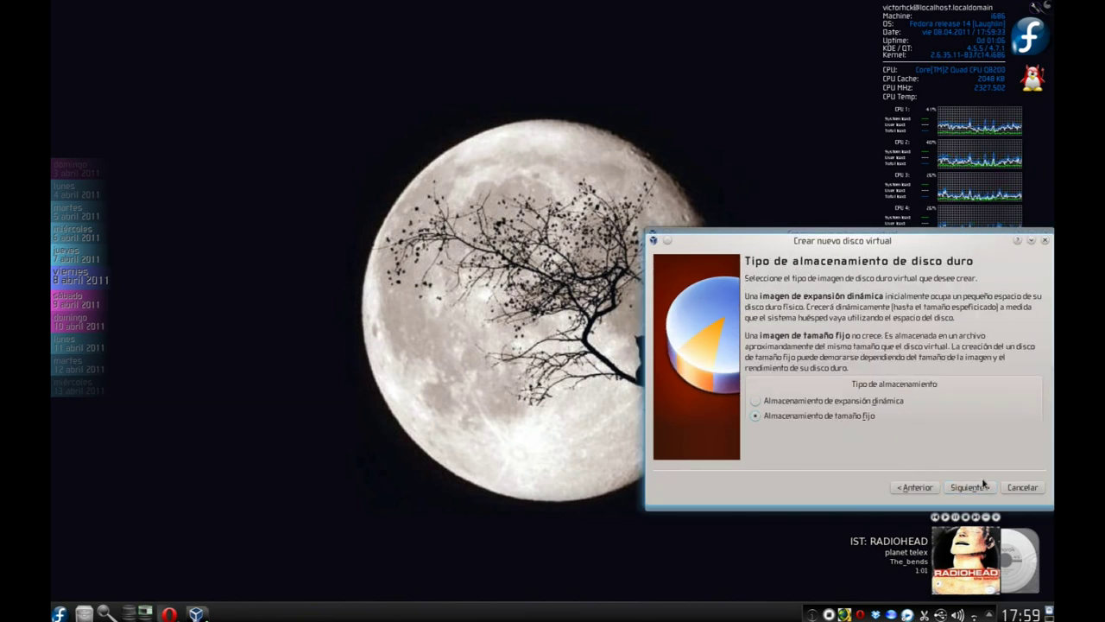
click(971, 487)
click(1012, 398)
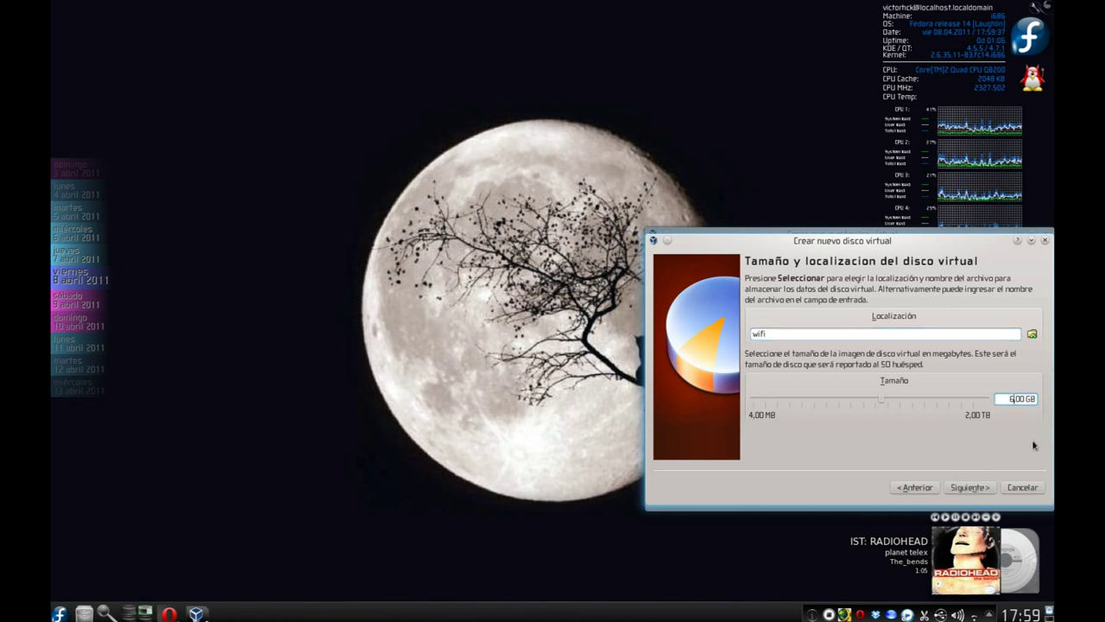
click(981, 490)
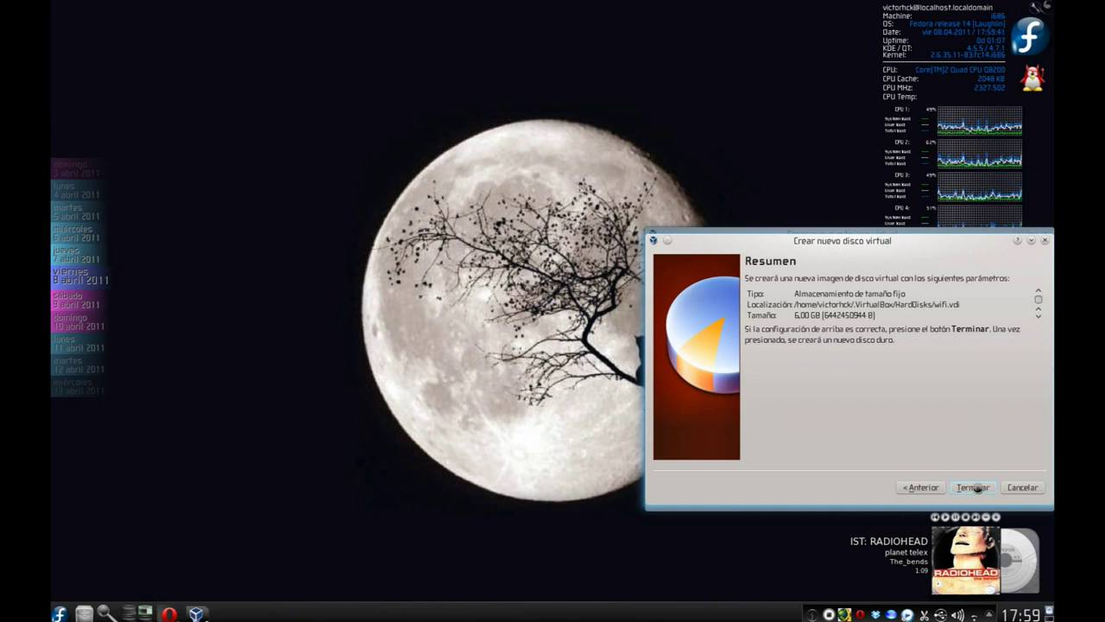
click(975, 488)
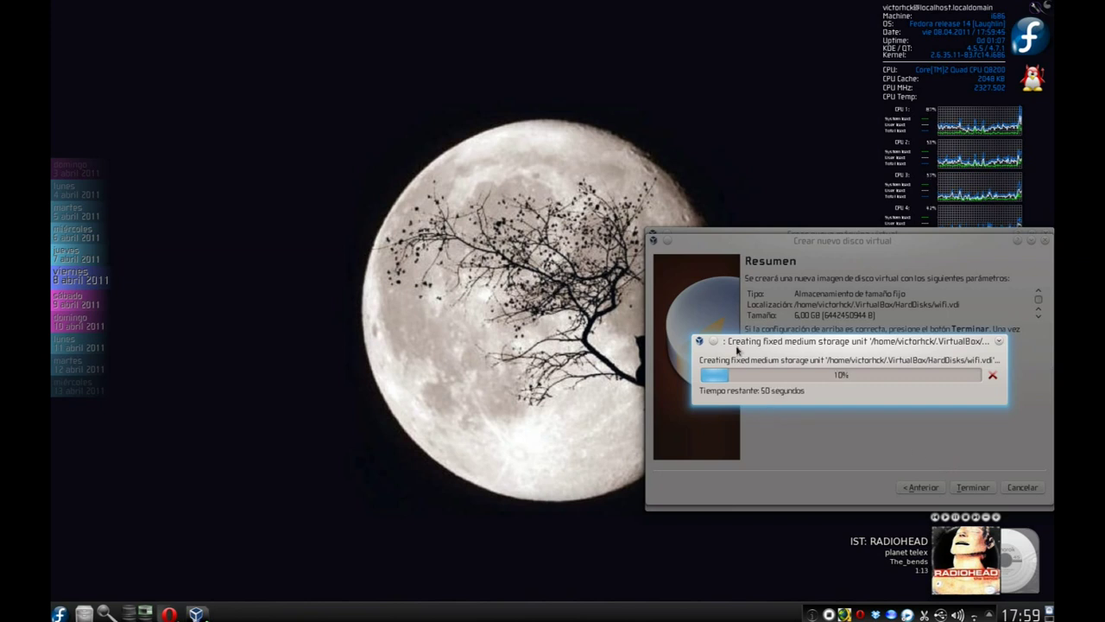
Move the disk-creation progress dialog aside and wait for wifi.vdi to finish.
drag(716, 342, 299, 184)
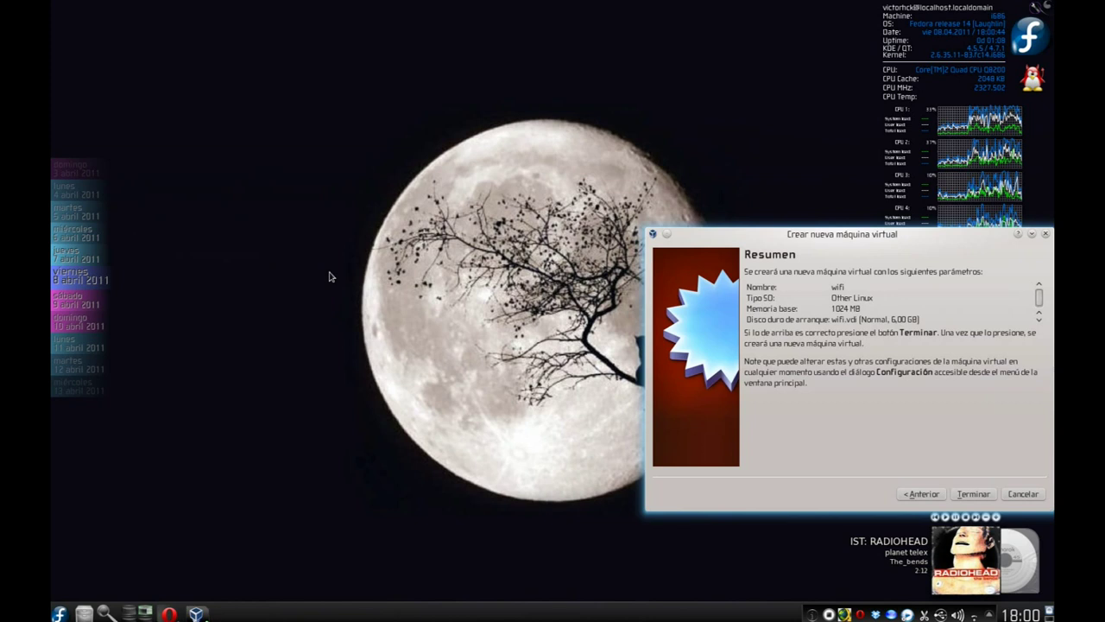
Finish creating the wifi VM, then start it booting from the host DVD drive.
click(971, 494)
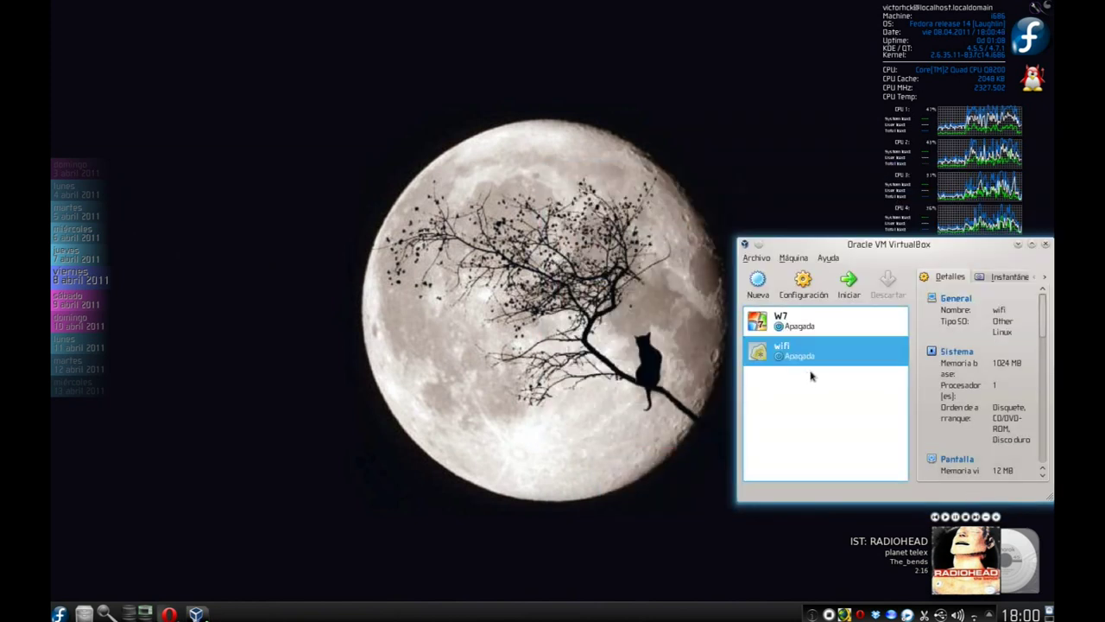
double_click(826, 354)
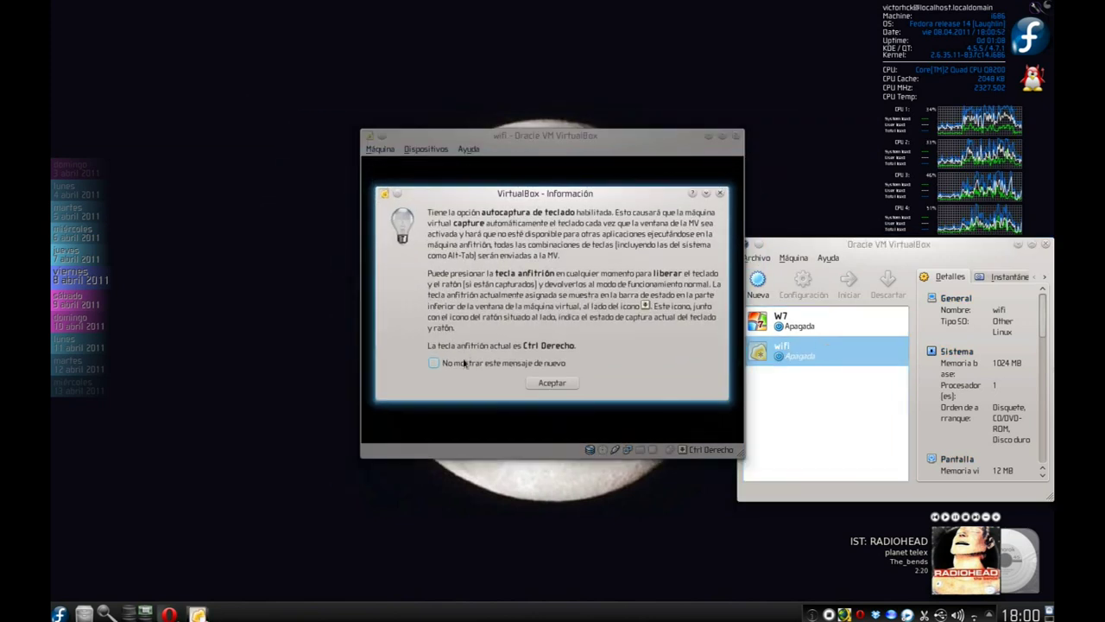
click(551, 384)
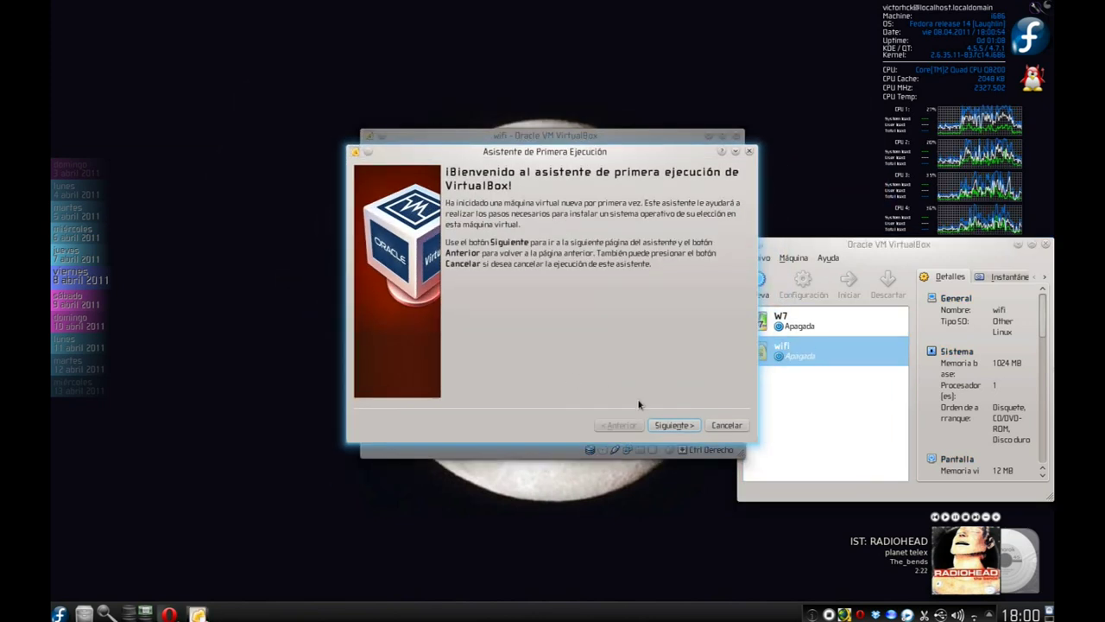
click(680, 424)
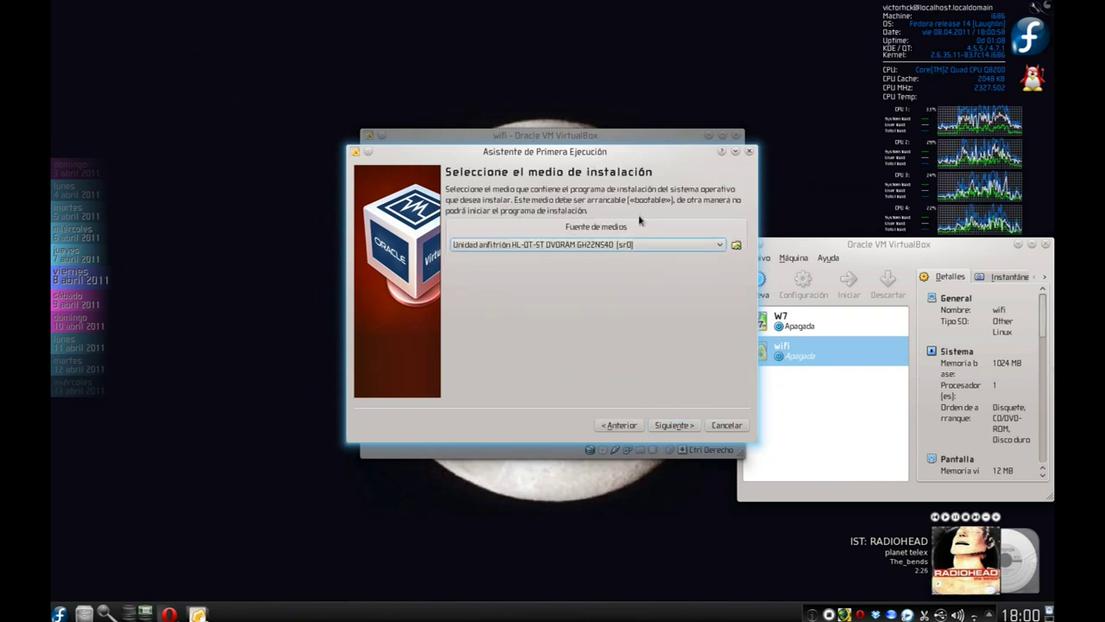
click(674, 424)
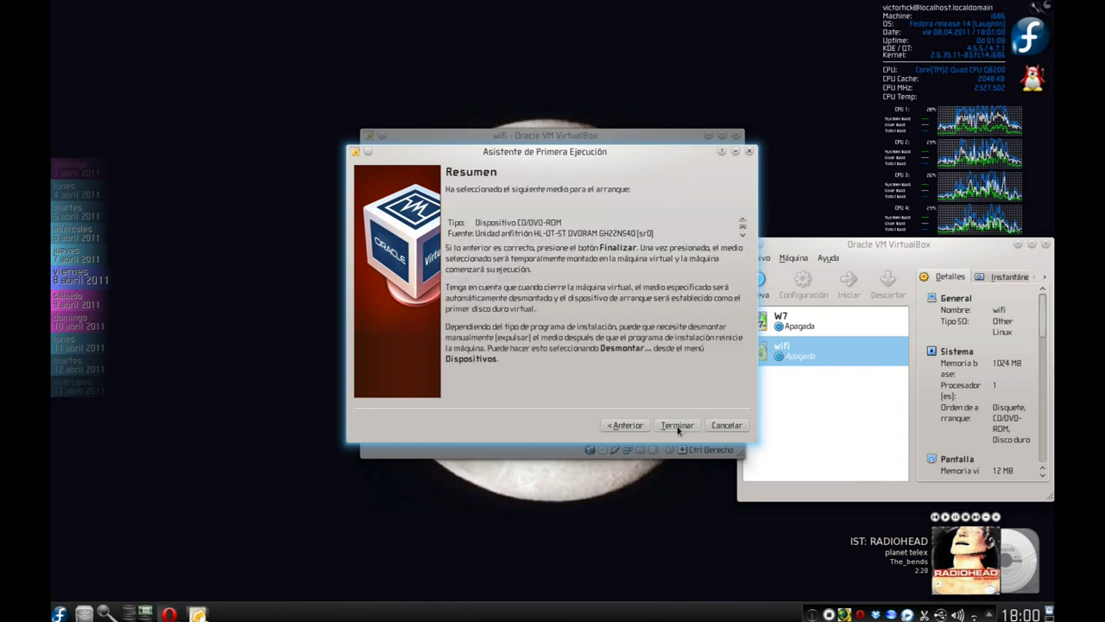
click(677, 425)
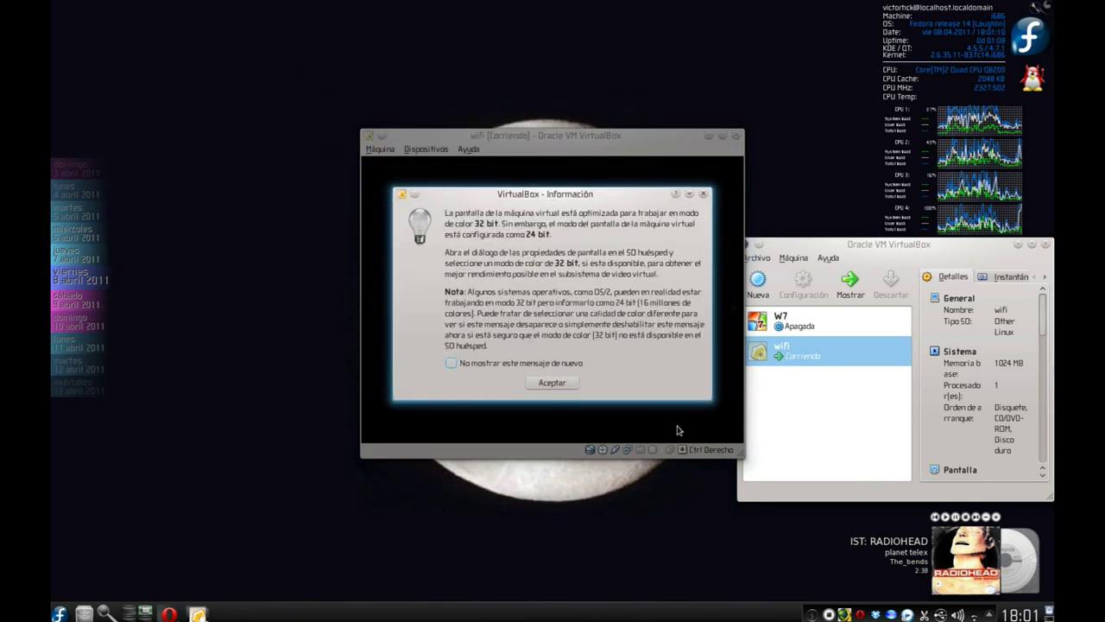
Dismiss the colour-depth notices and run startx to load the WiFiSlax 3.1 desktop.
click(571, 383)
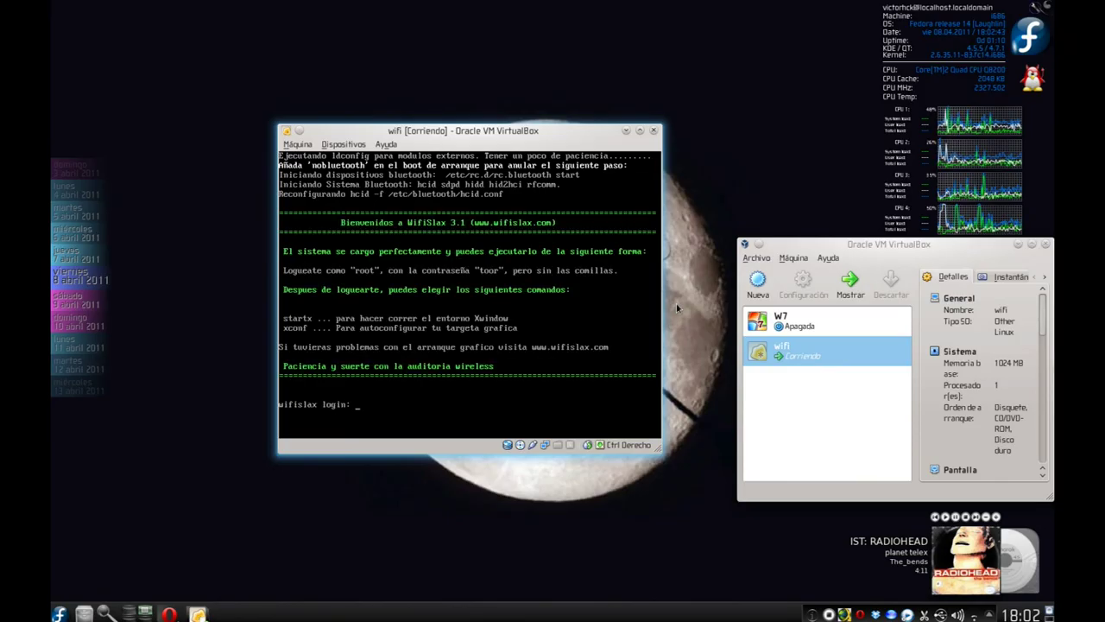
text(t)
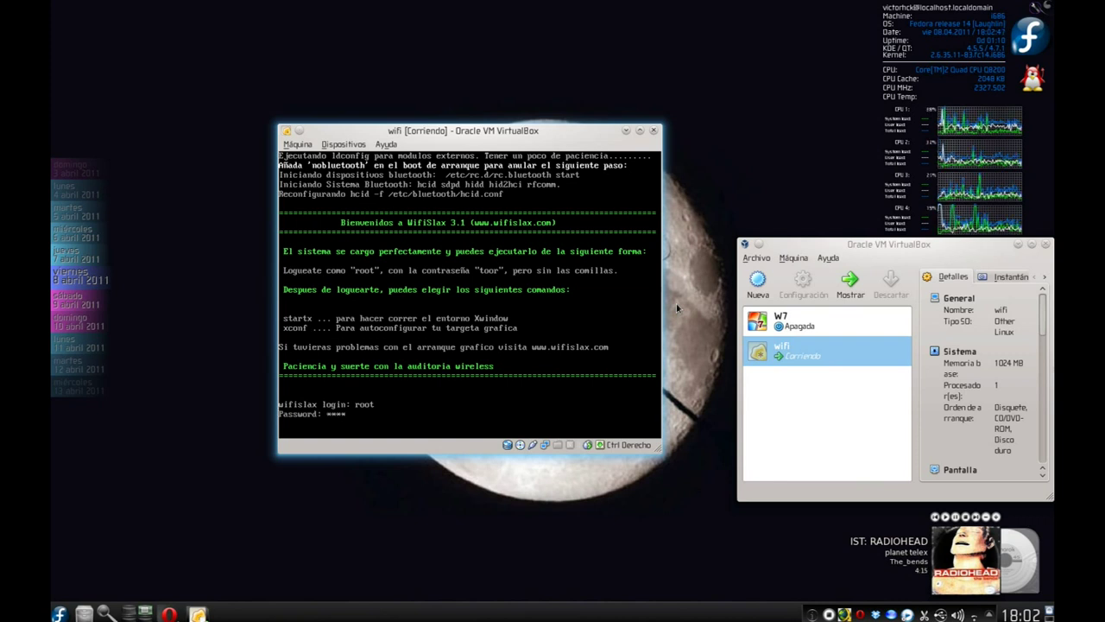
text(startx)
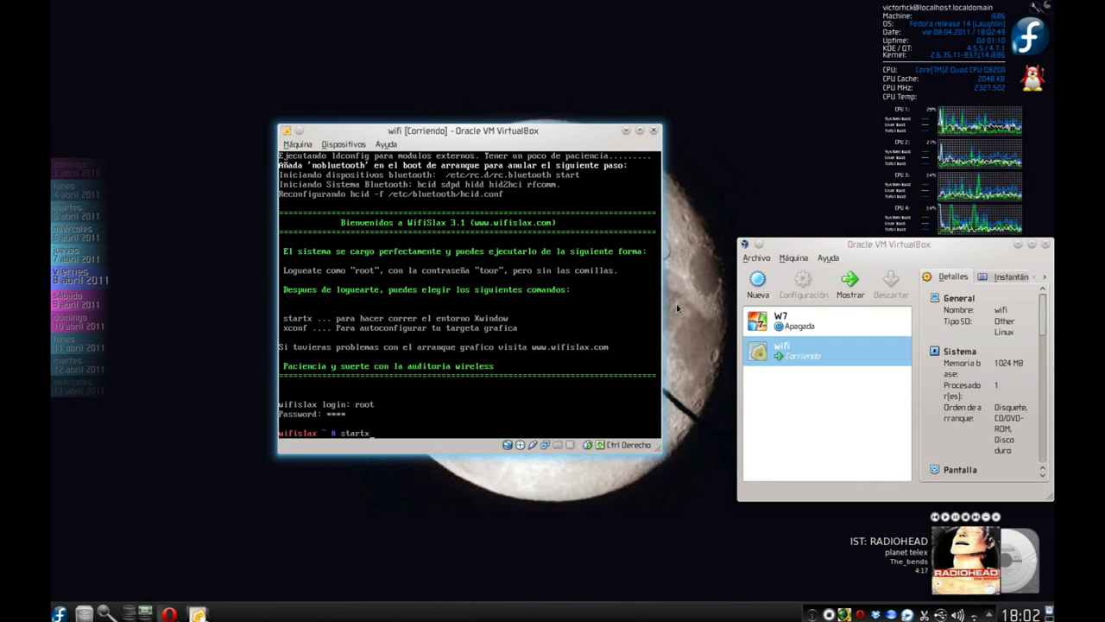
key(Return)
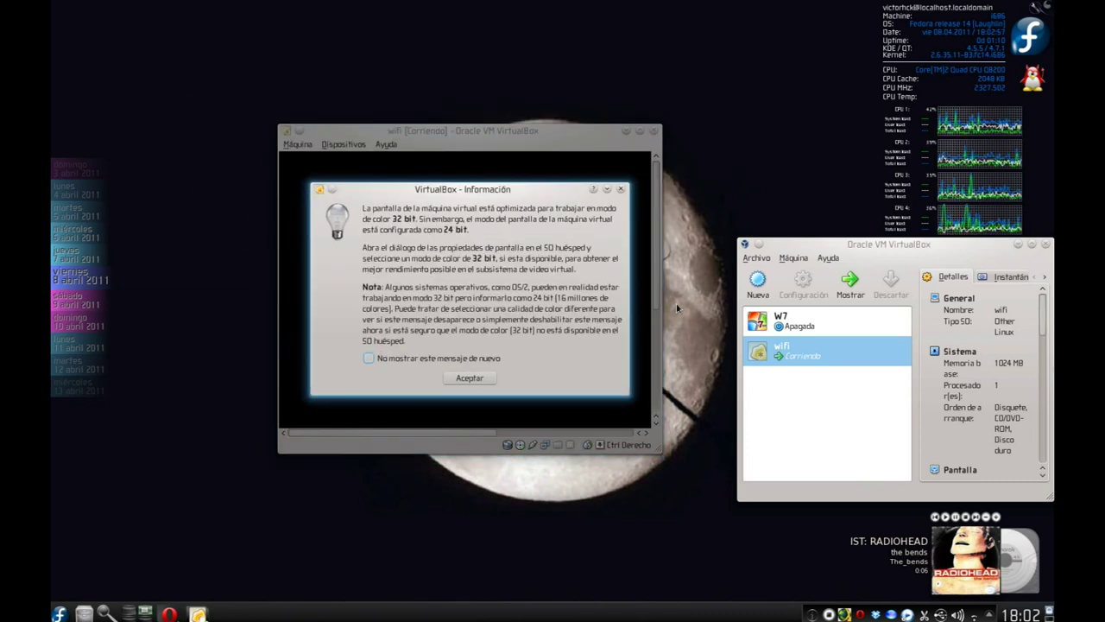
click(459, 377)
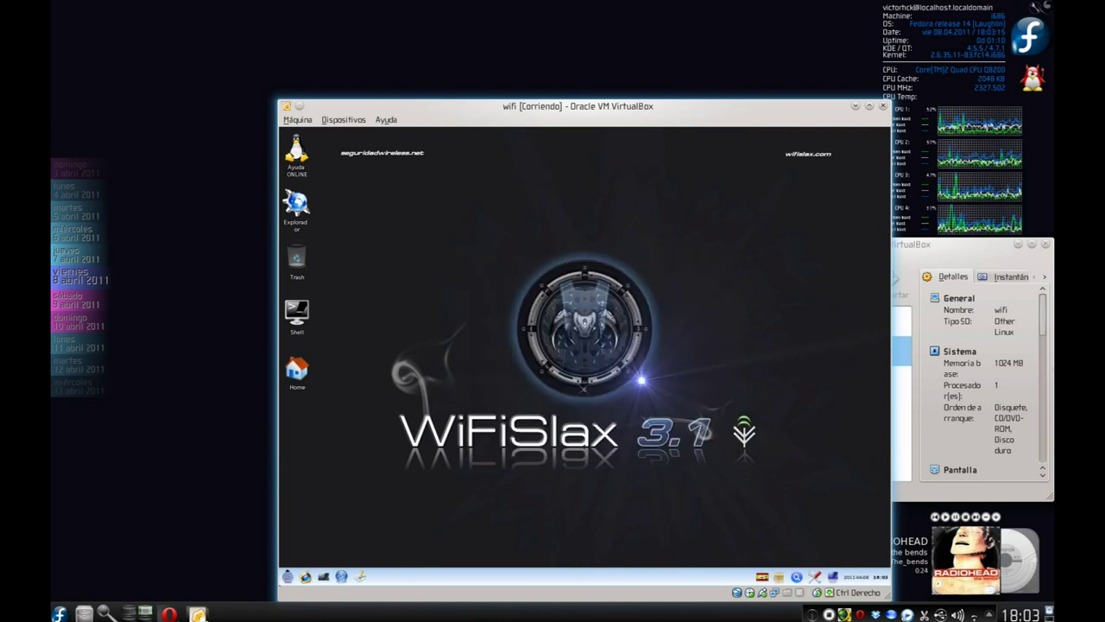
Launch the QTParted partitioning tool from the guest menu and widen its window.
click(289, 576)
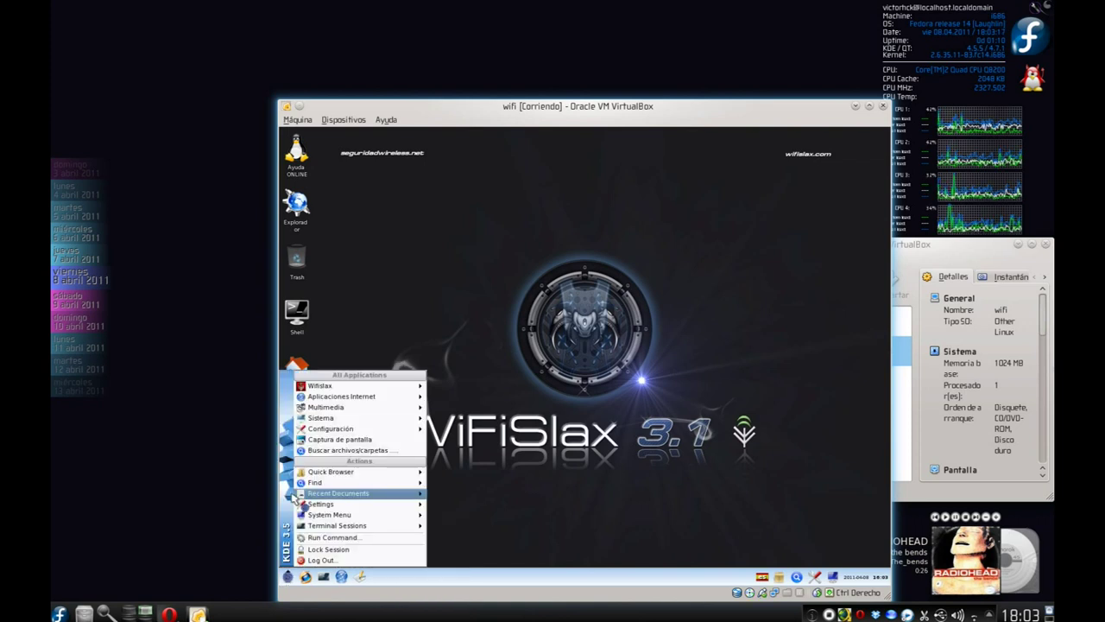
mouse_move(350, 421)
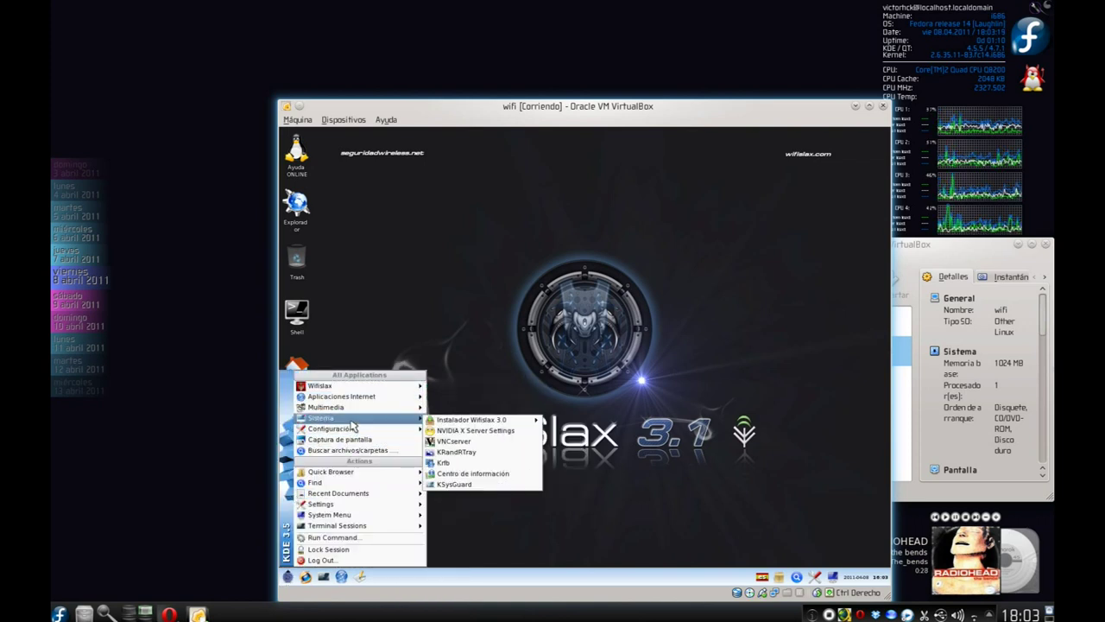
mouse_move(499, 421)
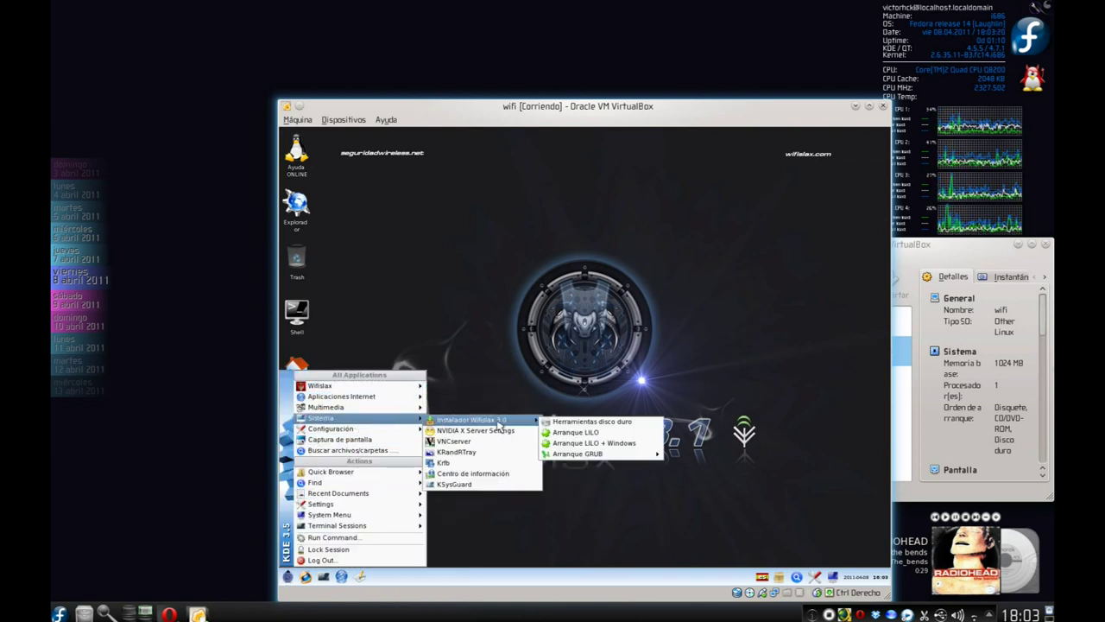
click(591, 421)
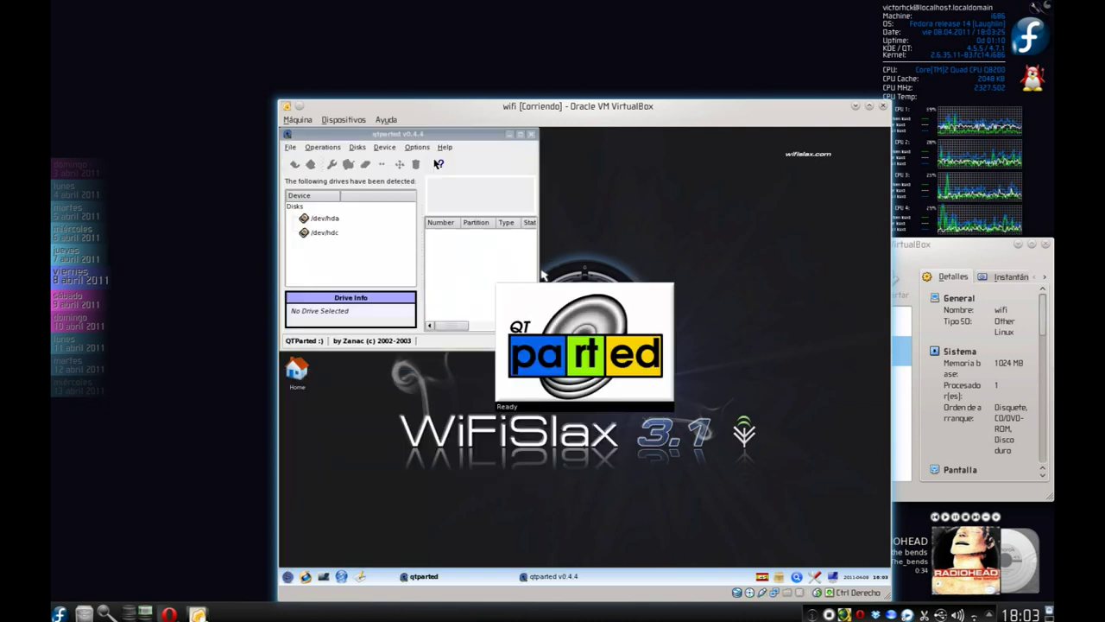
drag(537, 271, 887, 290)
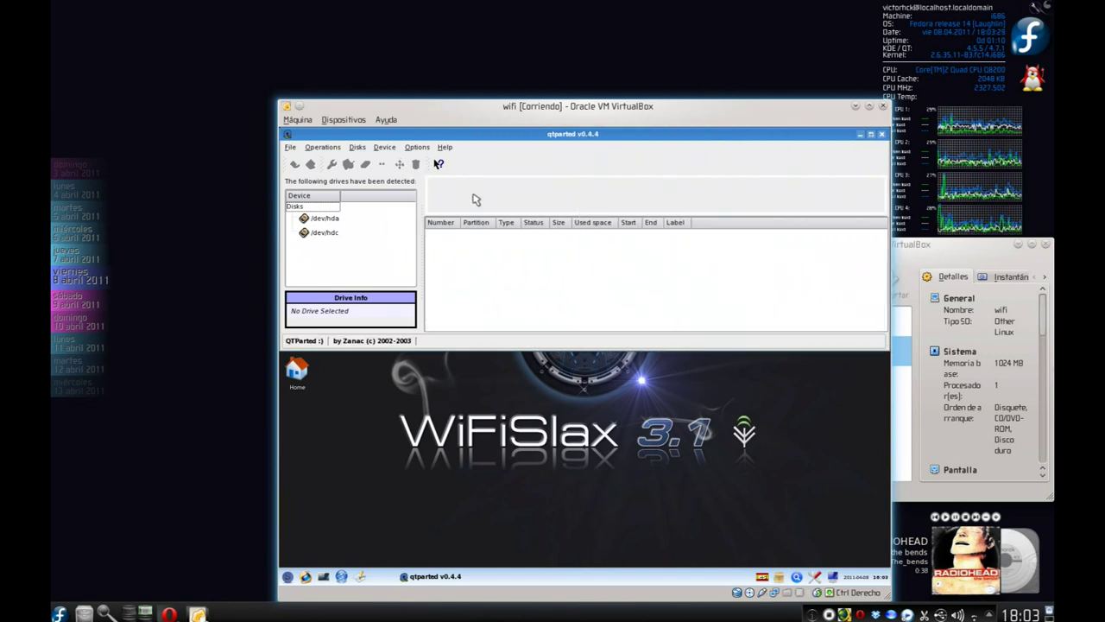
Give /dev/hda a new partition table and an ext3 partition filling the disk.
click(326, 219)
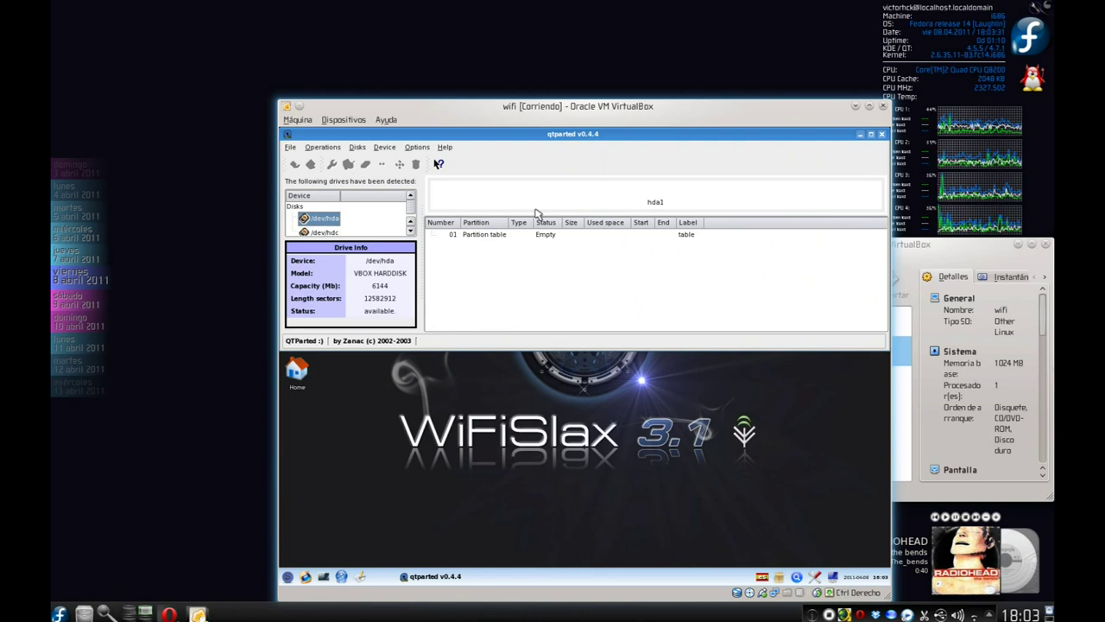
right_click(544, 209)
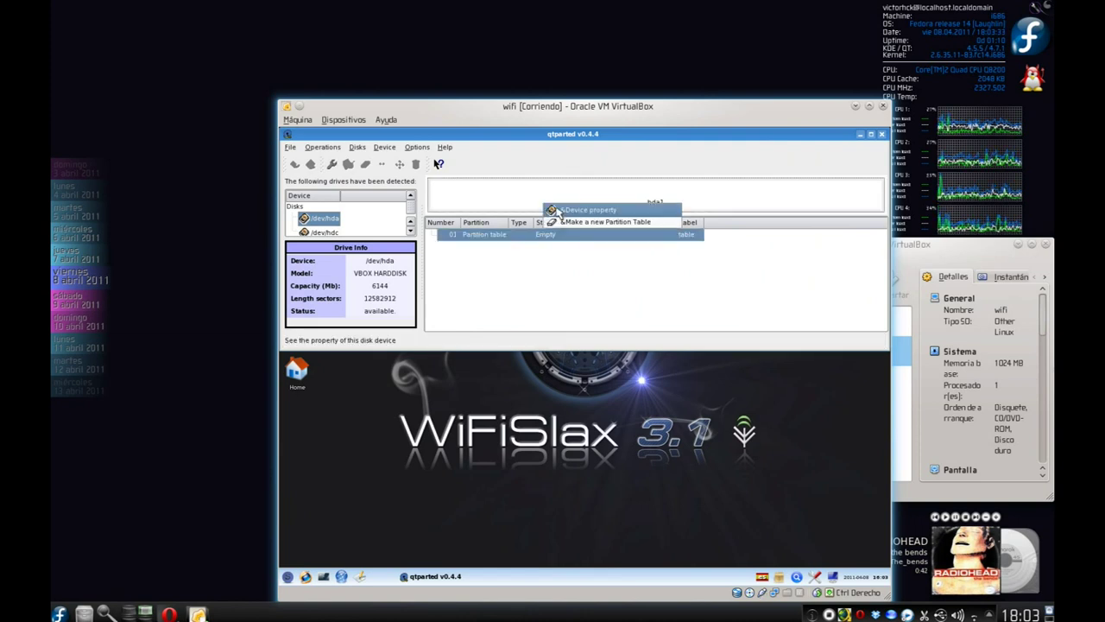
click(566, 222)
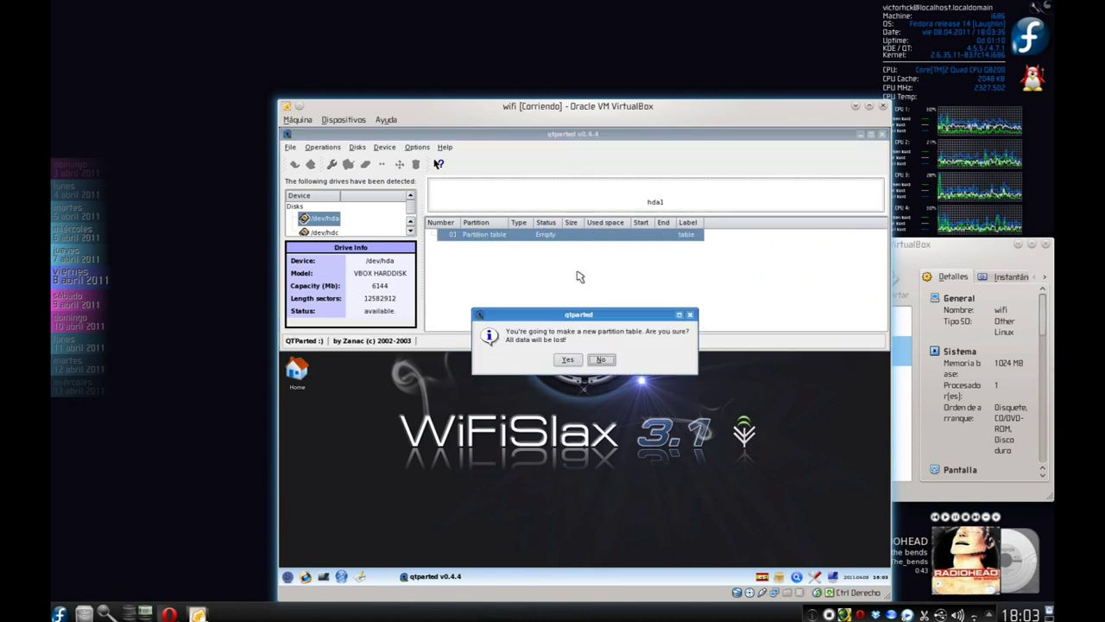
click(569, 360)
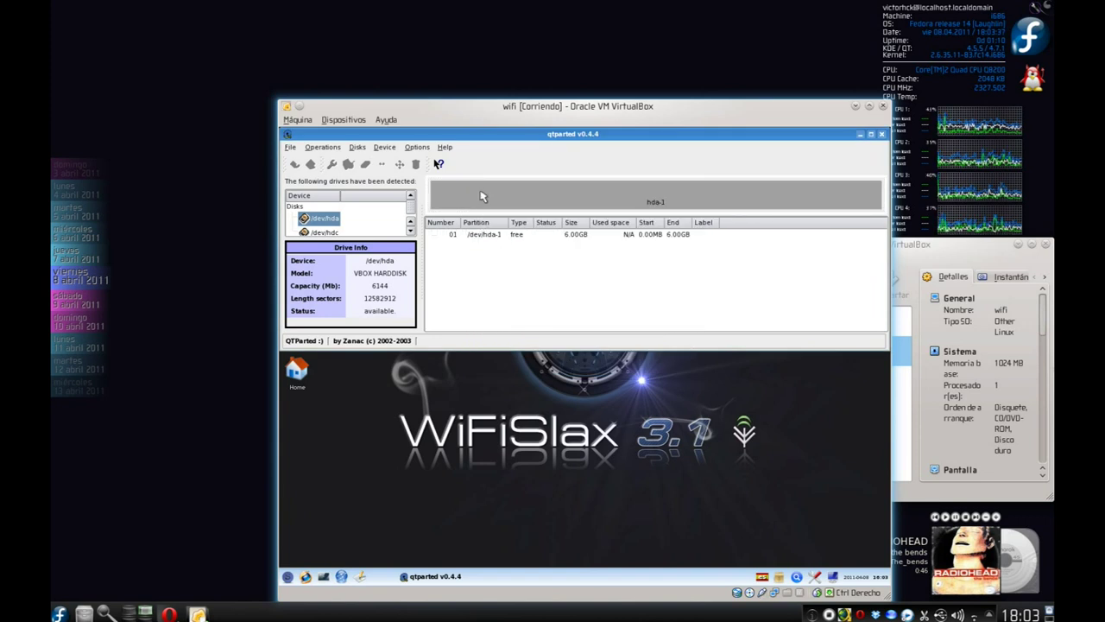
right_click(483, 194)
click(512, 209)
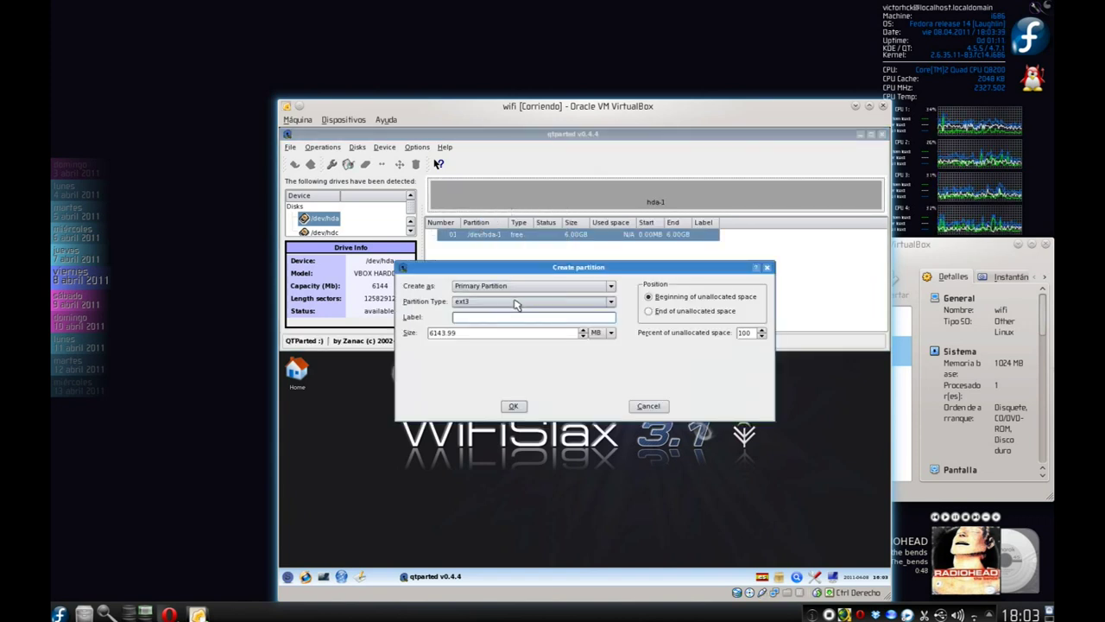
click(512, 406)
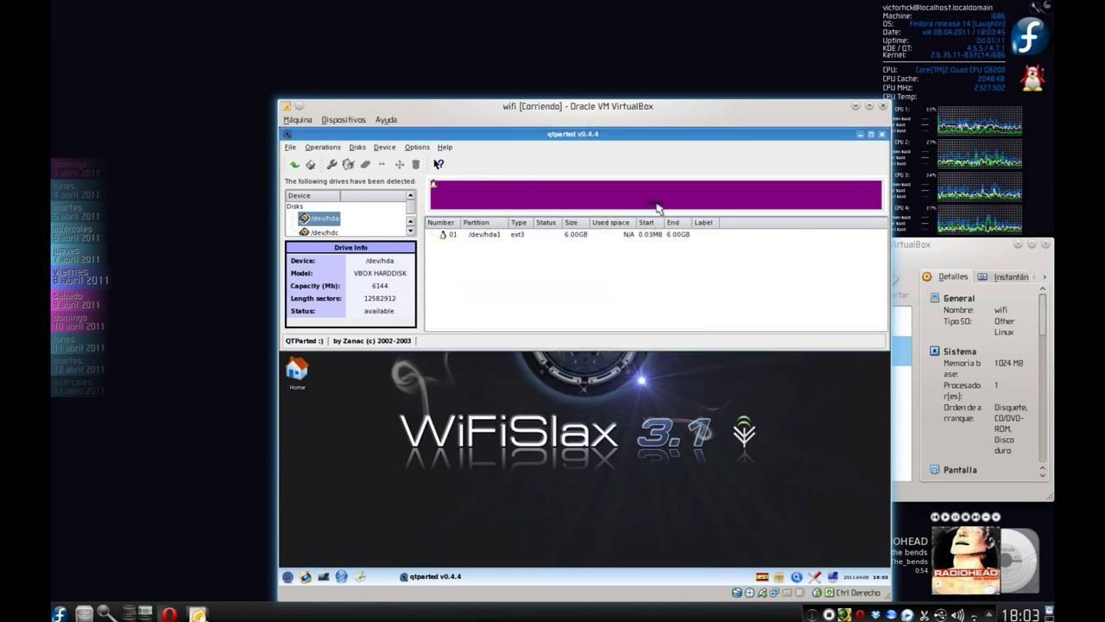
Commit the pending partition changes to /dev/hda and confirm completion.
click(291, 149)
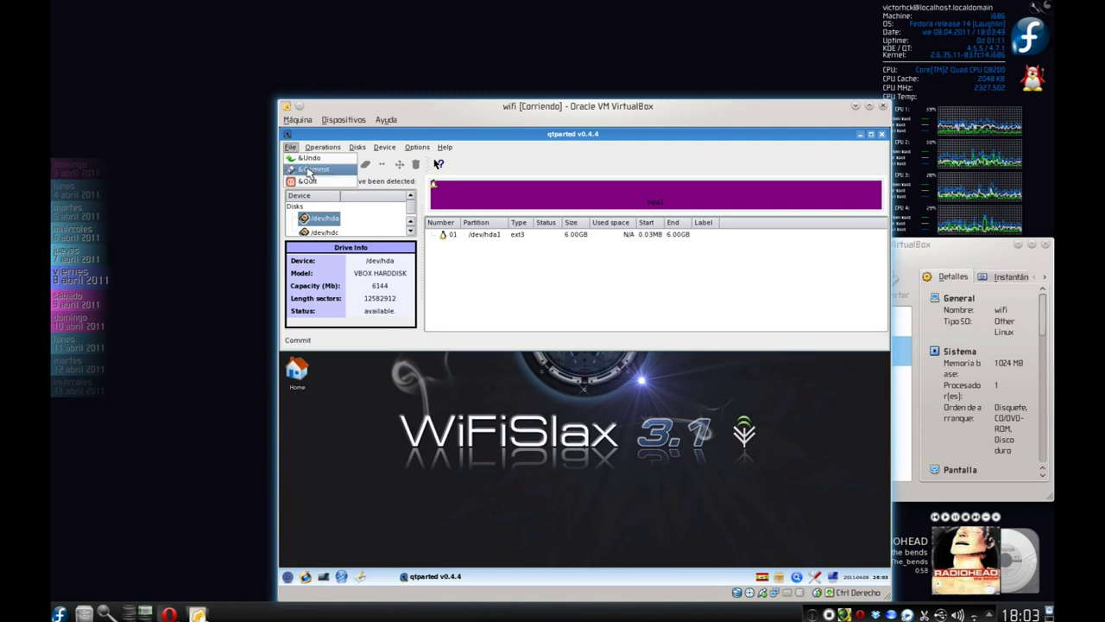
click(308, 170)
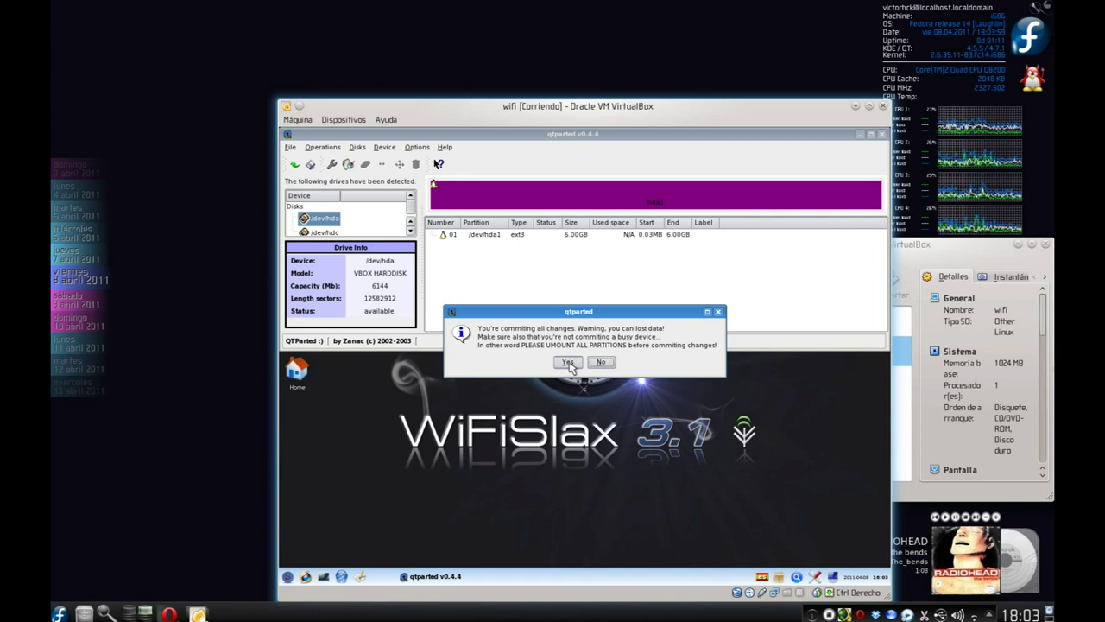
click(568, 362)
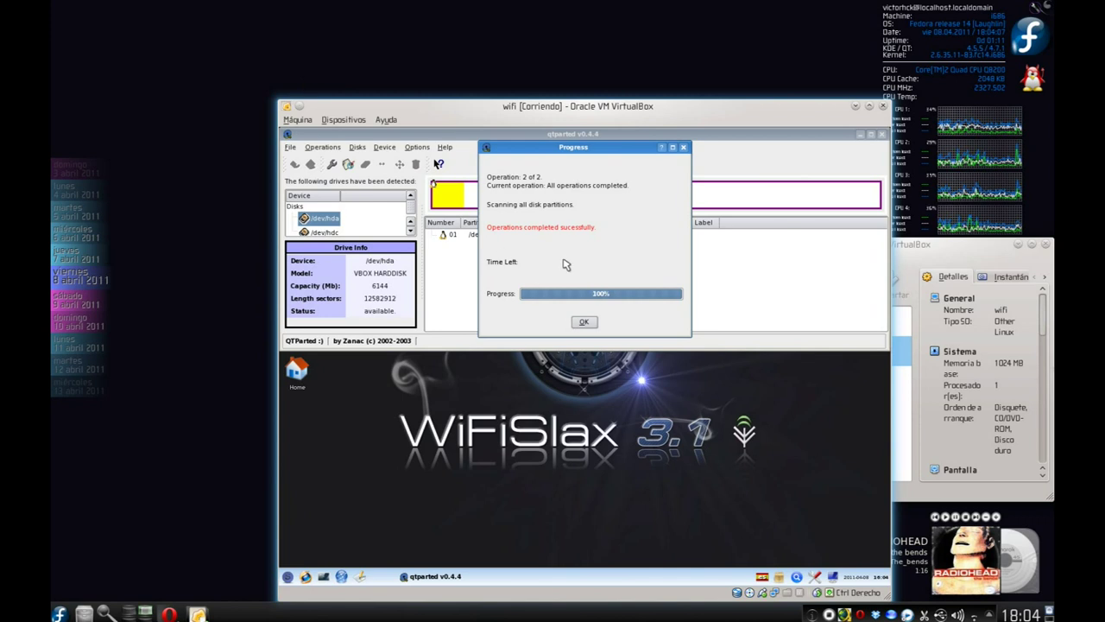
click(586, 325)
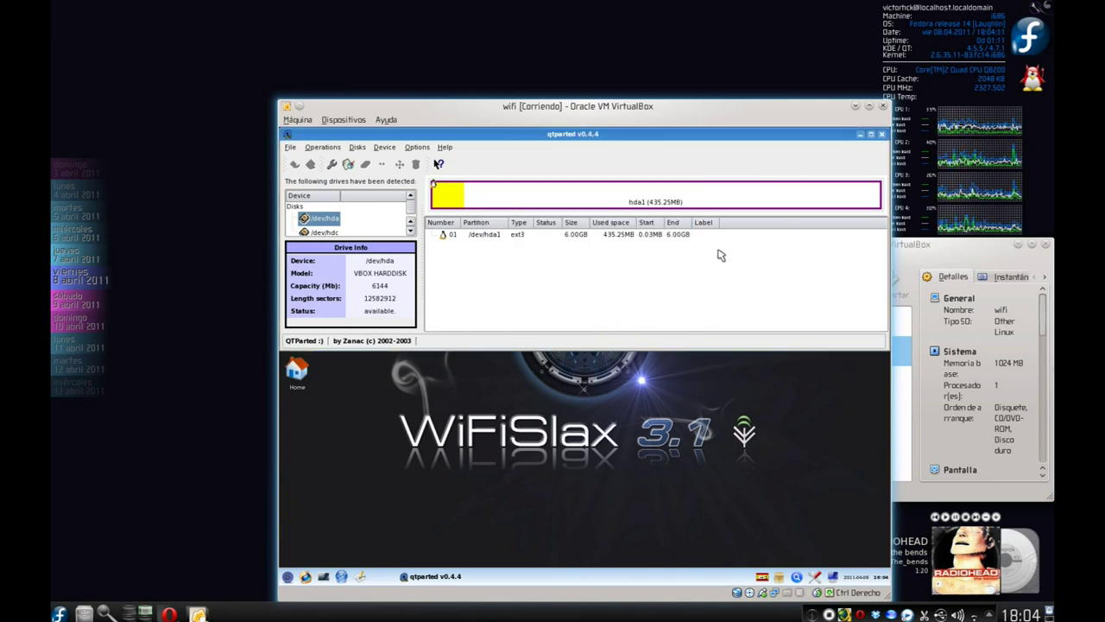
Close QTParted and create an hda1 directory under /mnt in Konsole.
click(882, 134)
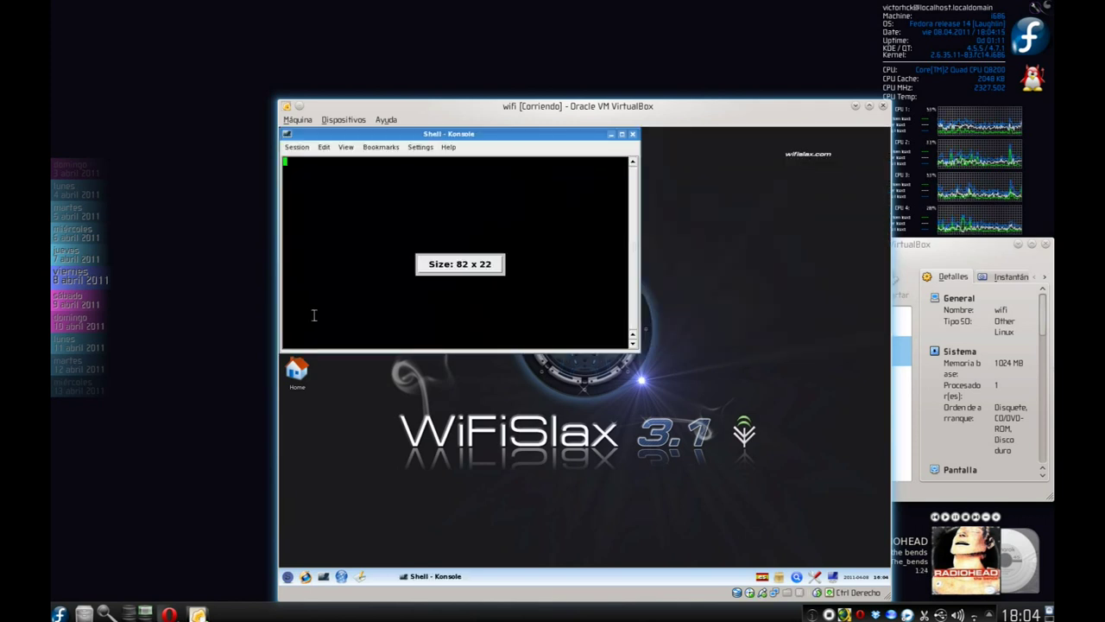
text(cd)
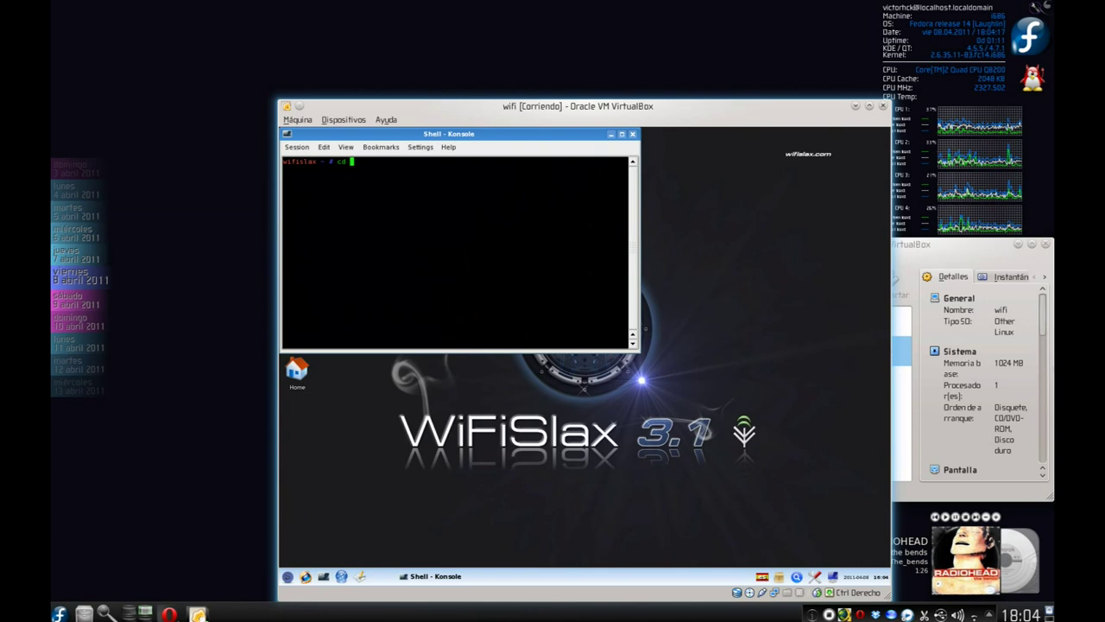
text( ..)
key(Return)
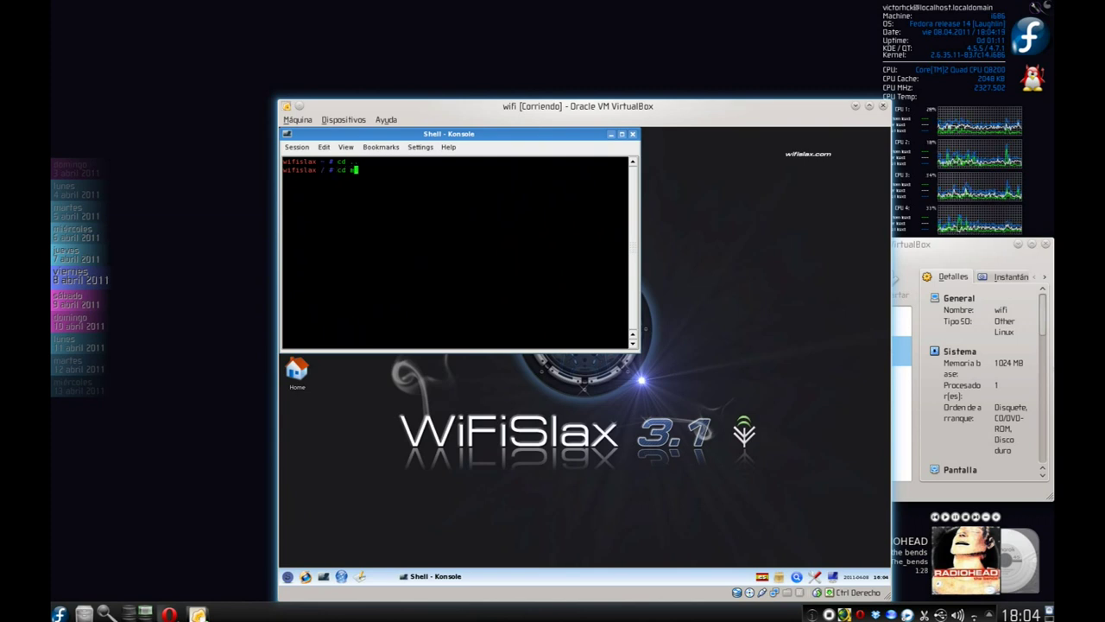
text(dir)
key(Return)
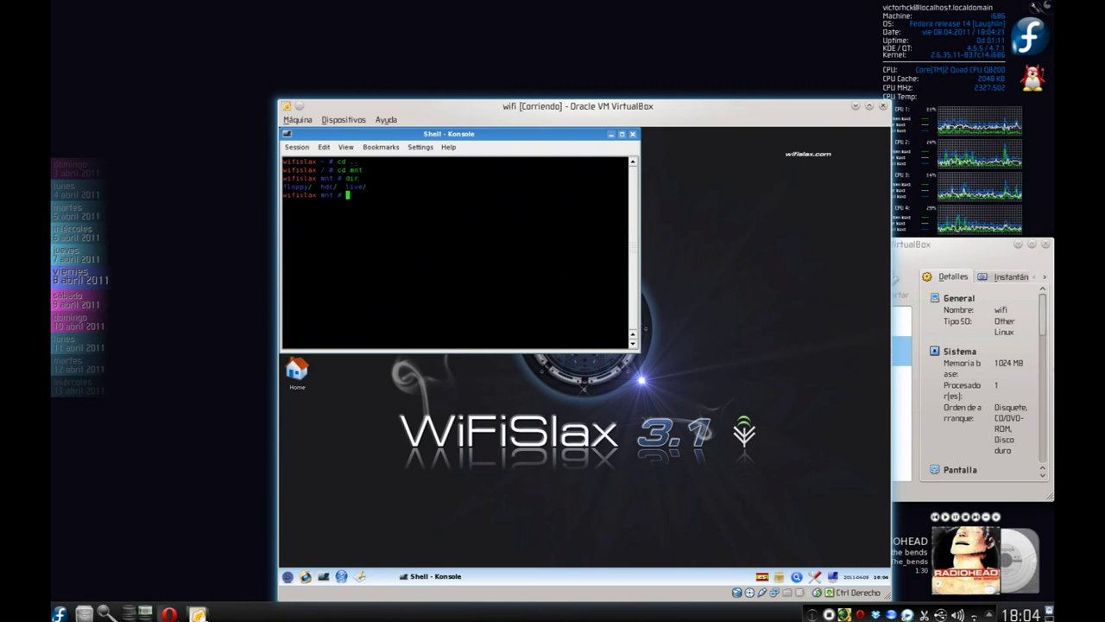
text(c)
text(kdir )
text(hda)
text(1)
key(Return)
text(cd..)
key(Return)
text(cd)
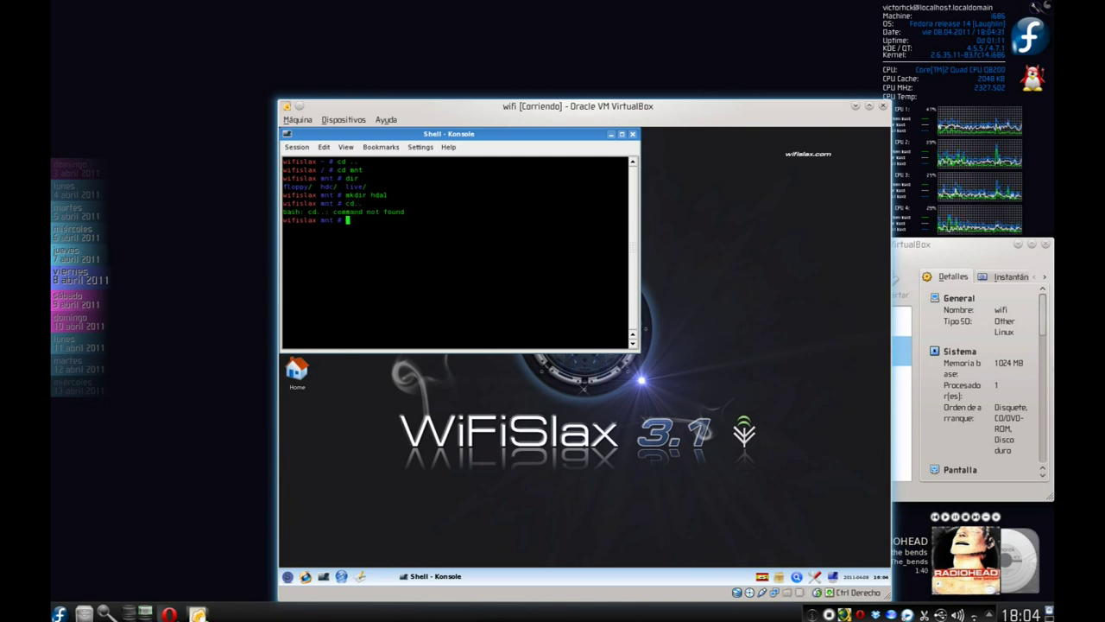
text(..)
key(Return)
Mount /dev/hda1 on /mnt/hda1 and close the terminal.
text(mount )
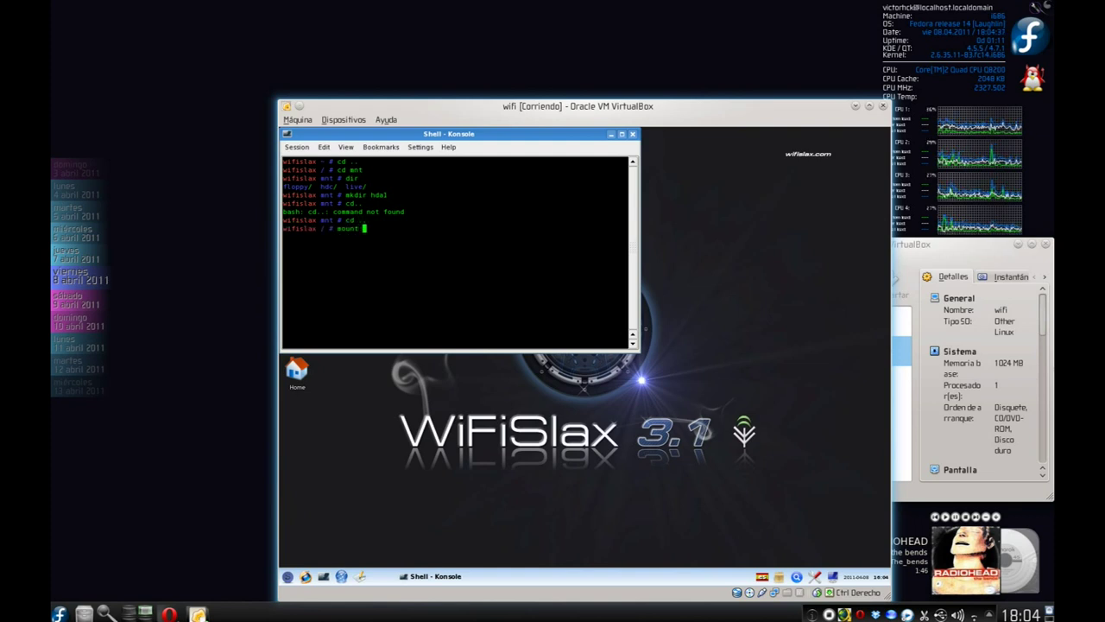
text(/dev/hda1 /mnt/)
key(Left)
key(Left)
key(Left)
key(Left)
key(Right)
key(Right)
key(Right)
key(Right)
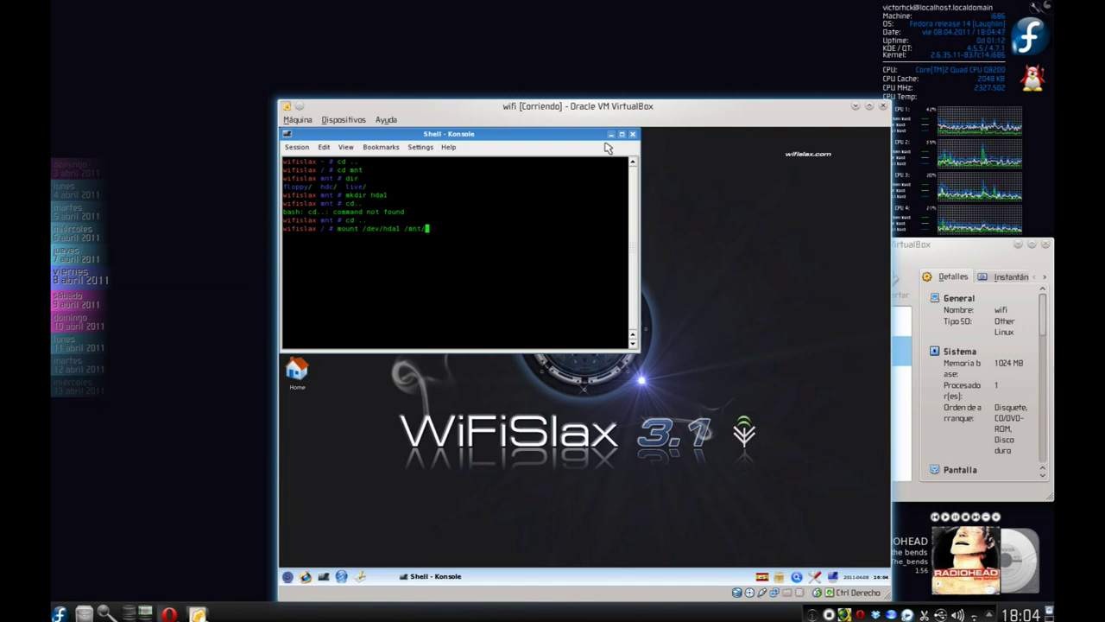
text(hda)
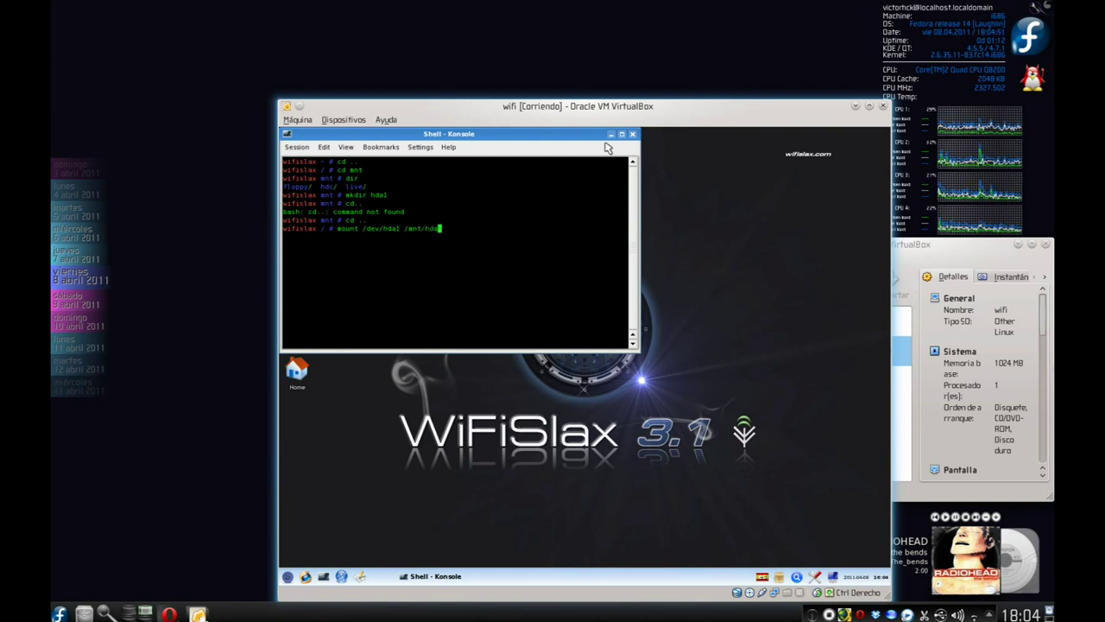
text(1)
key(Return)
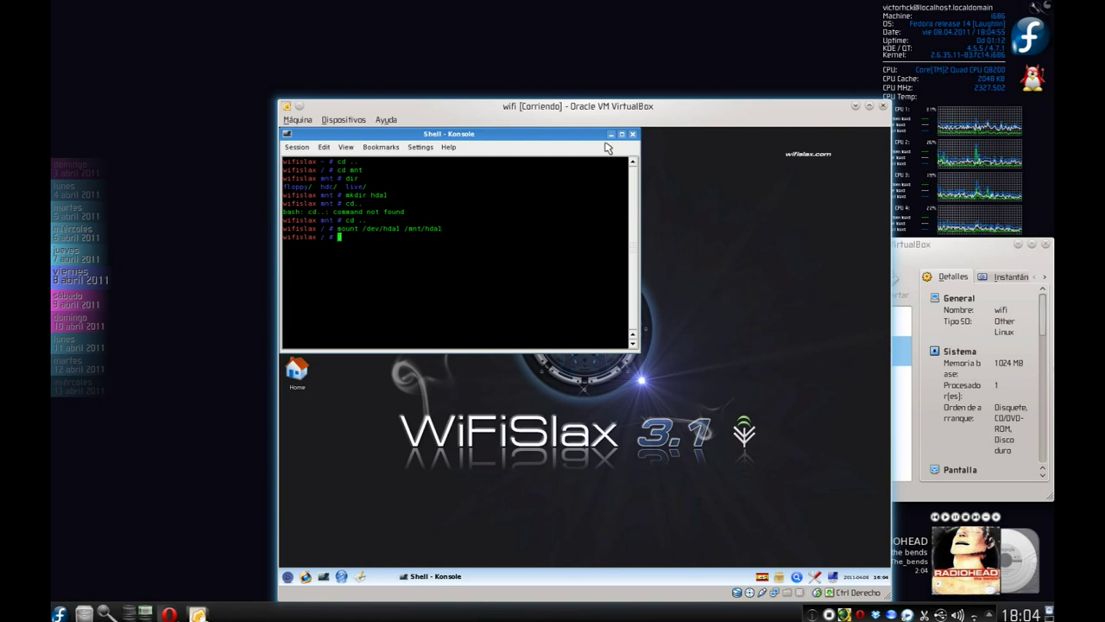
click(633, 134)
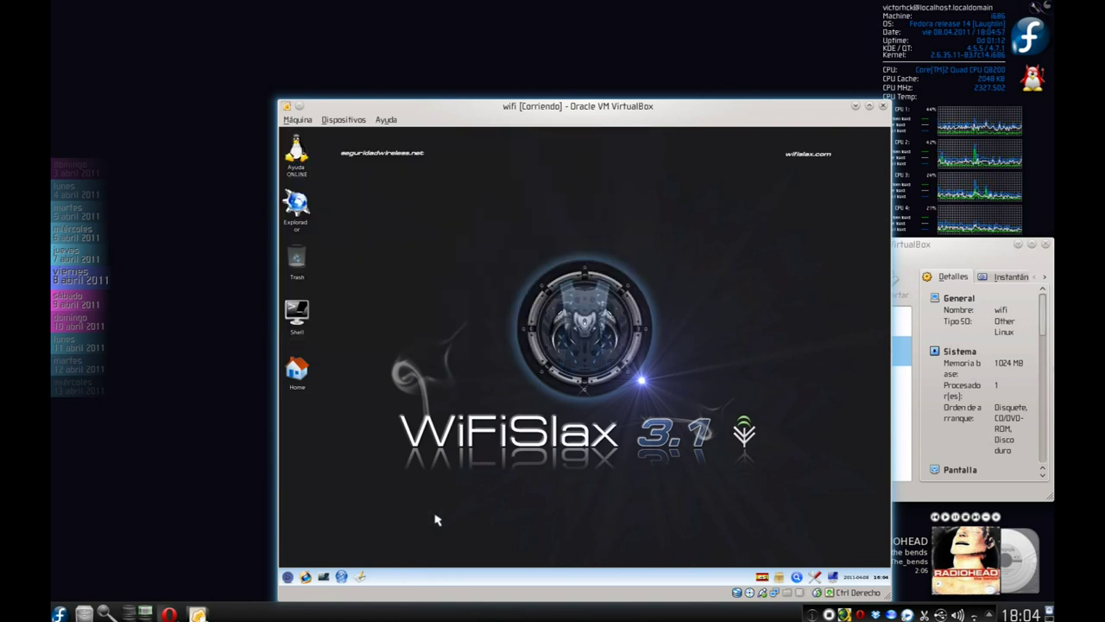
Run Instalador Wifislax 3.0 step 1 to install WifiSlax content onto /mnt/hda1.
click(288, 576)
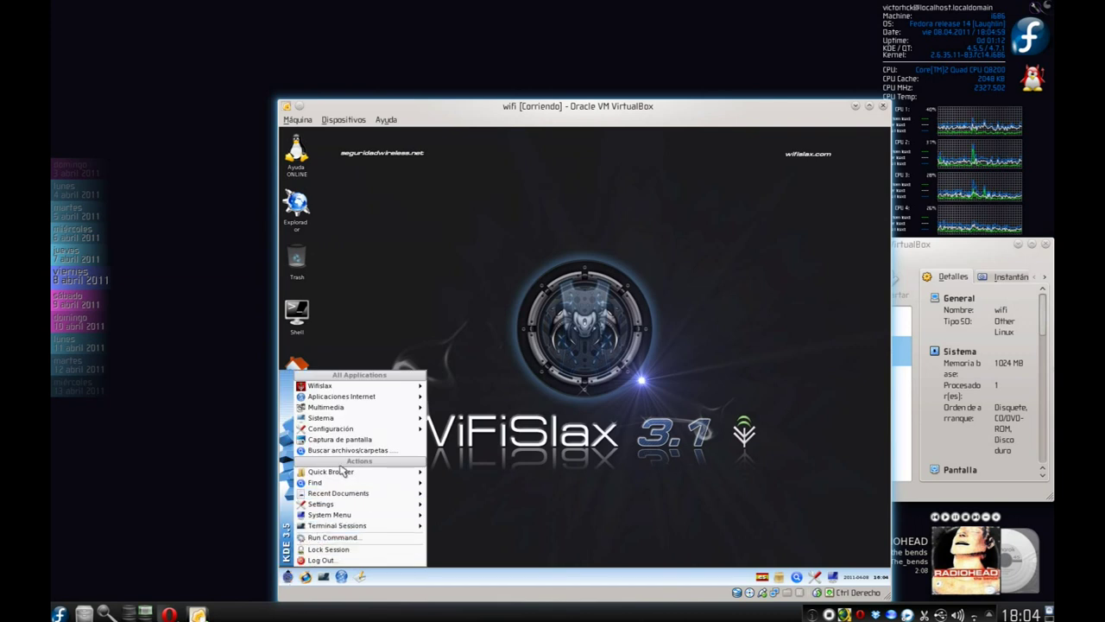
mouse_move(396, 420)
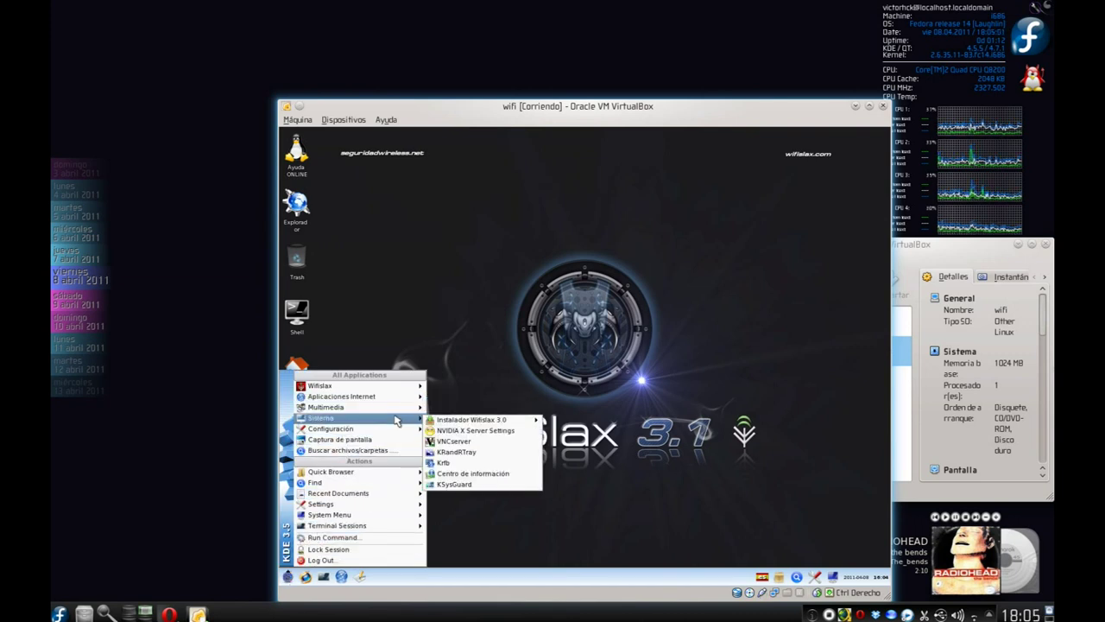
mouse_move(484, 419)
mouse_move(605, 455)
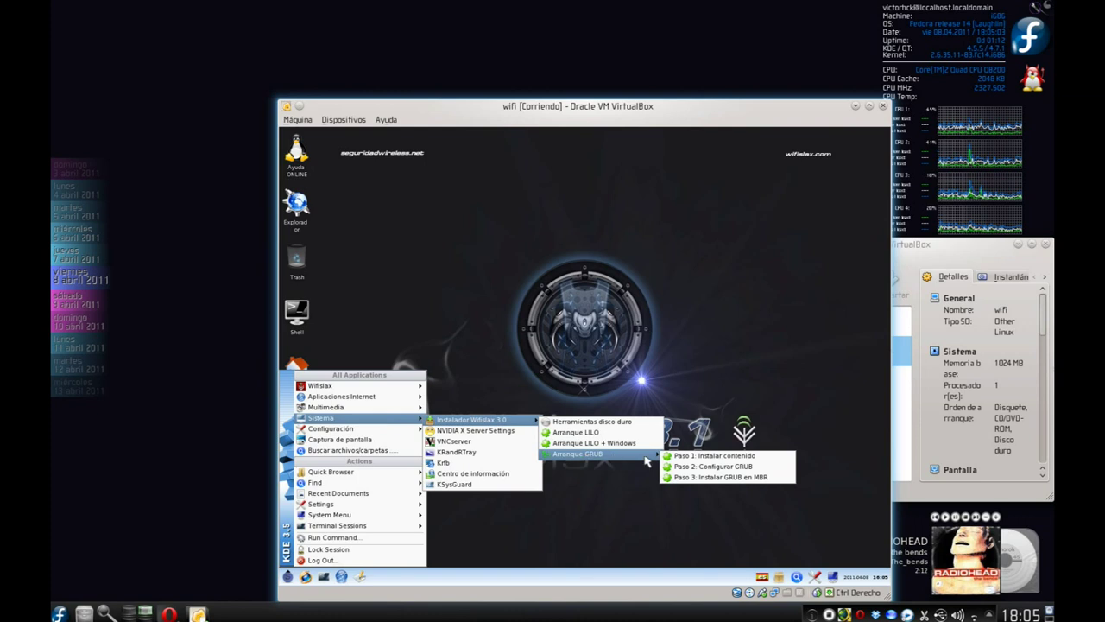
click(708, 458)
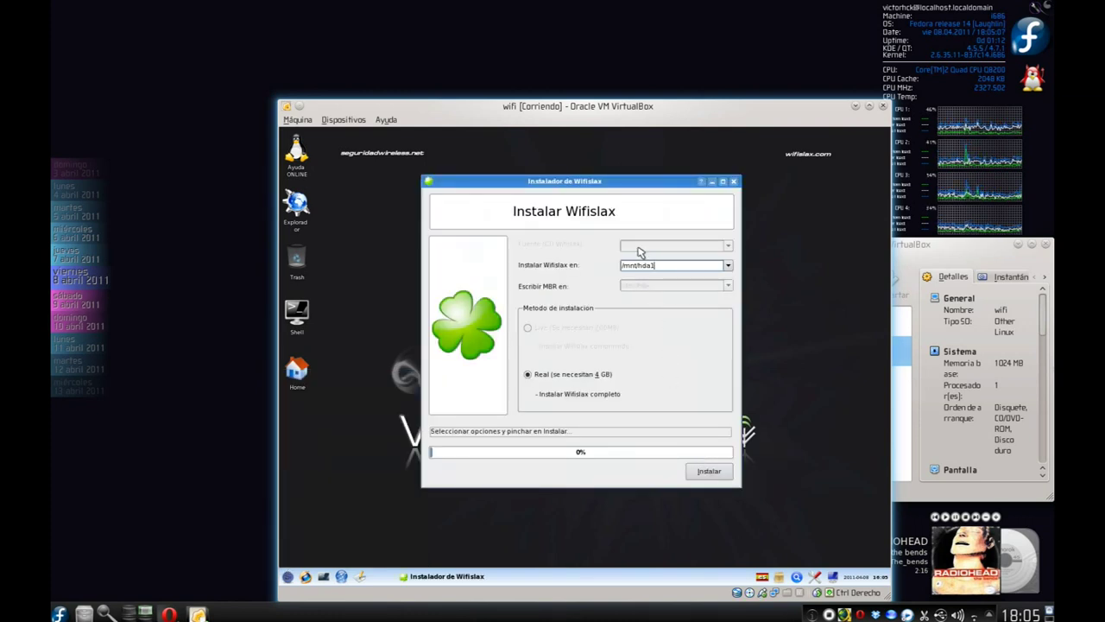
click(716, 475)
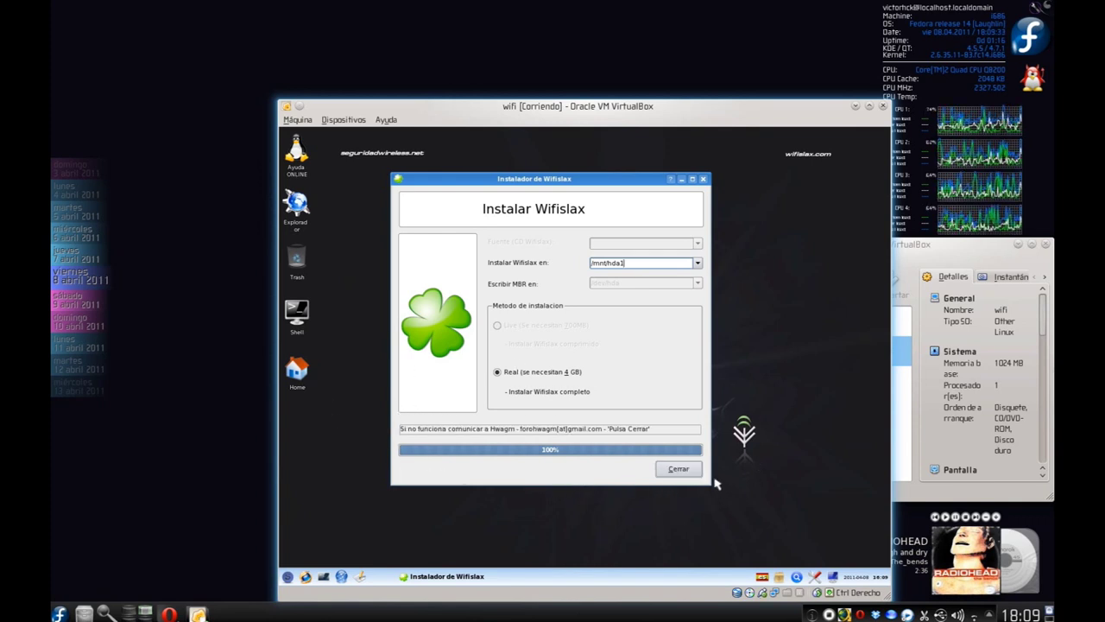
Close the finished installer and launch the Paso 2: Configurar GRUB step.
click(679, 470)
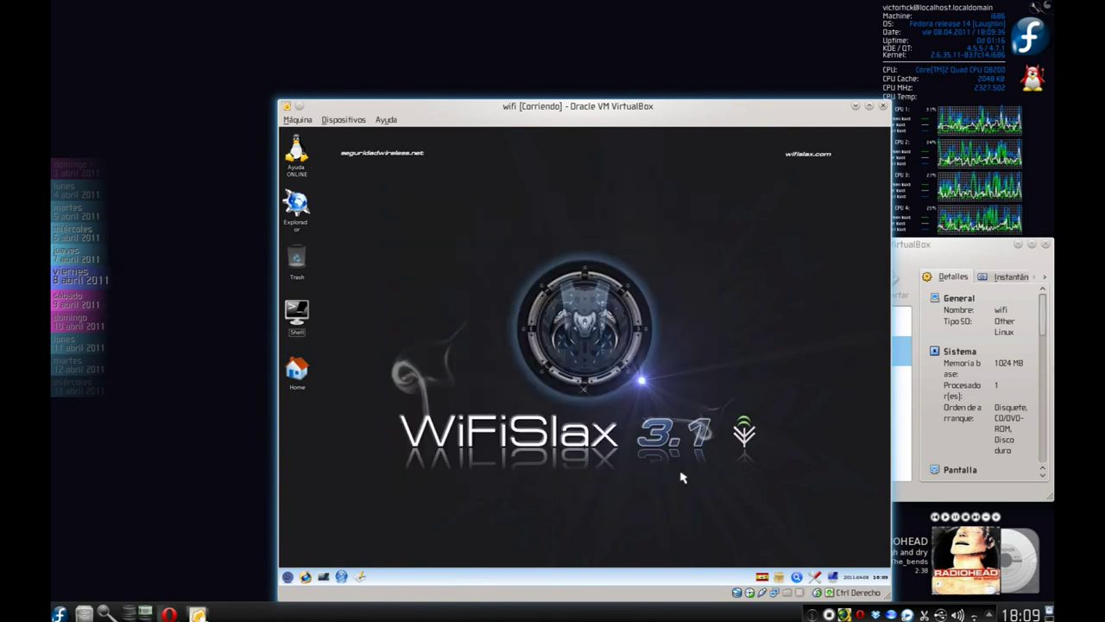
click(288, 576)
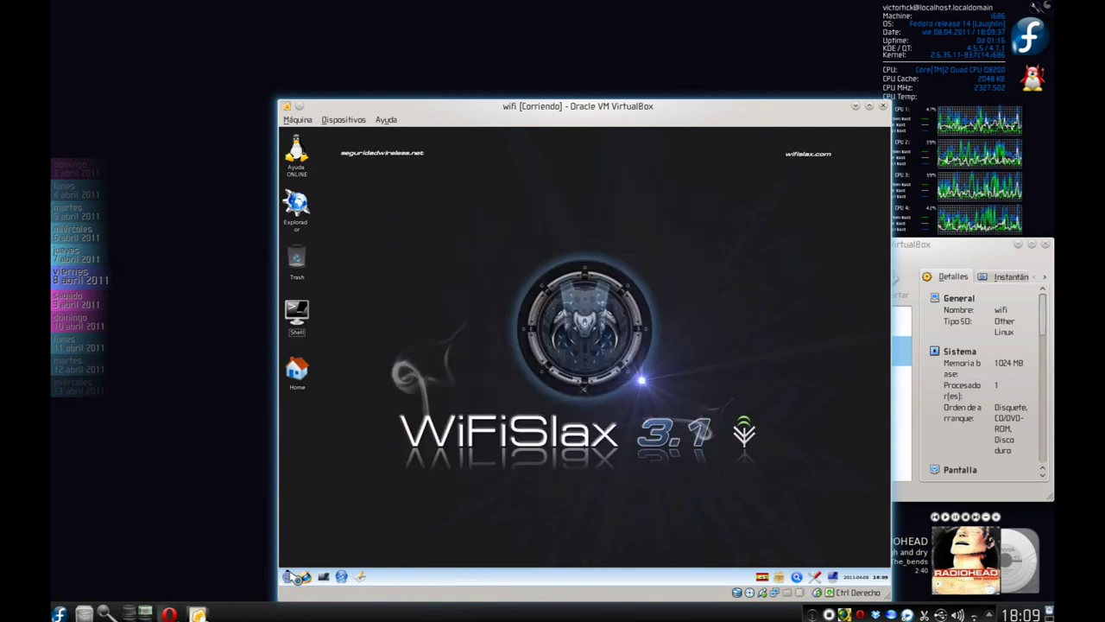
mouse_move(344, 399)
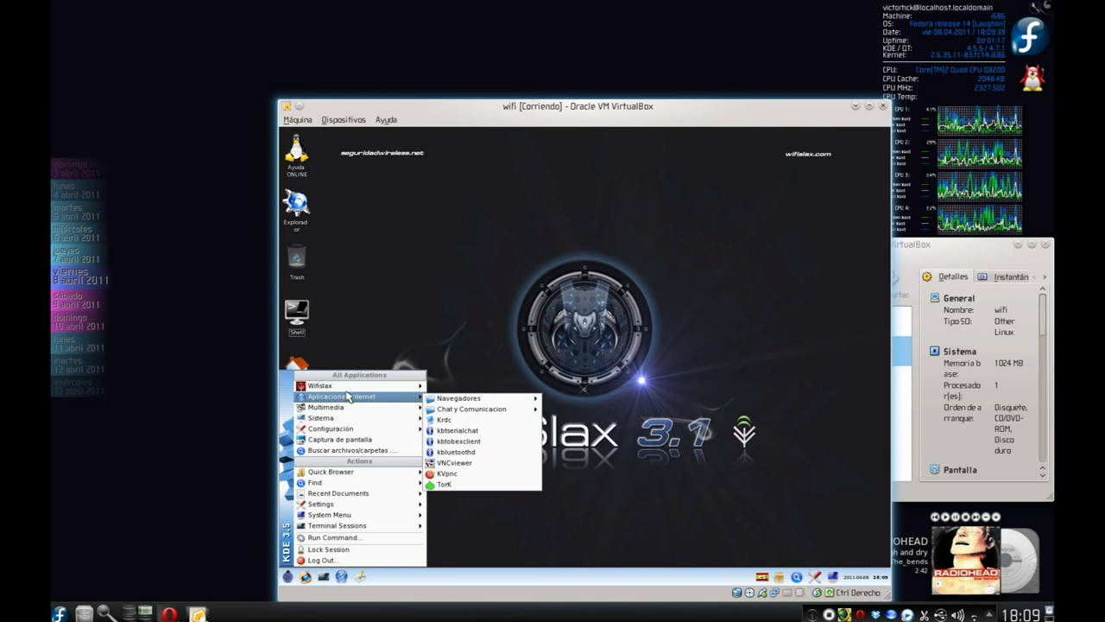
mouse_move(377, 419)
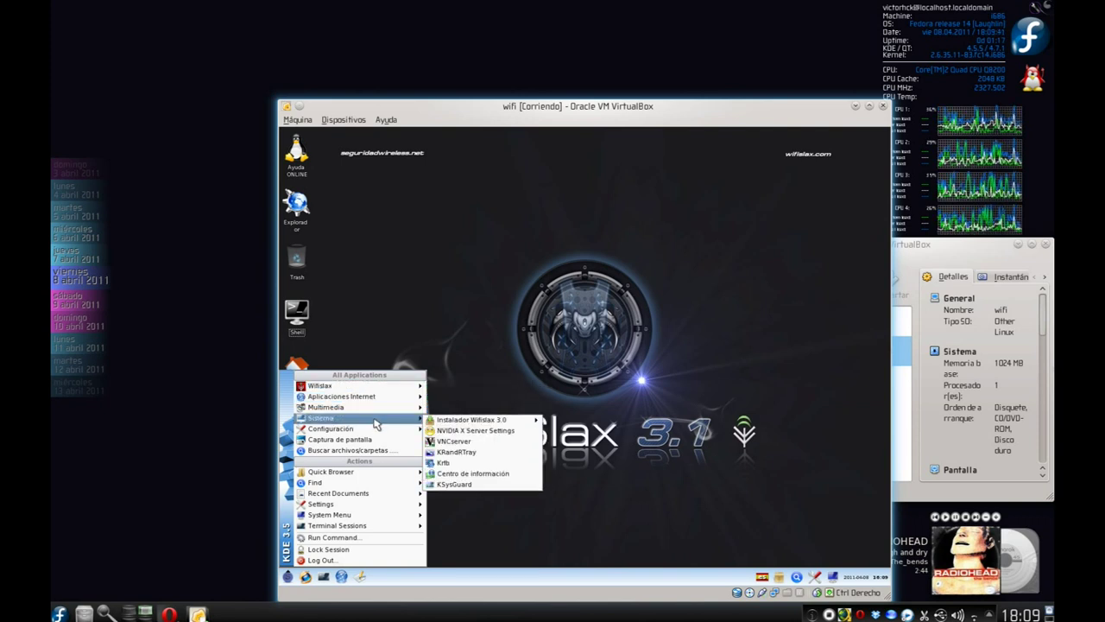
mouse_move(470, 420)
mouse_move(577, 454)
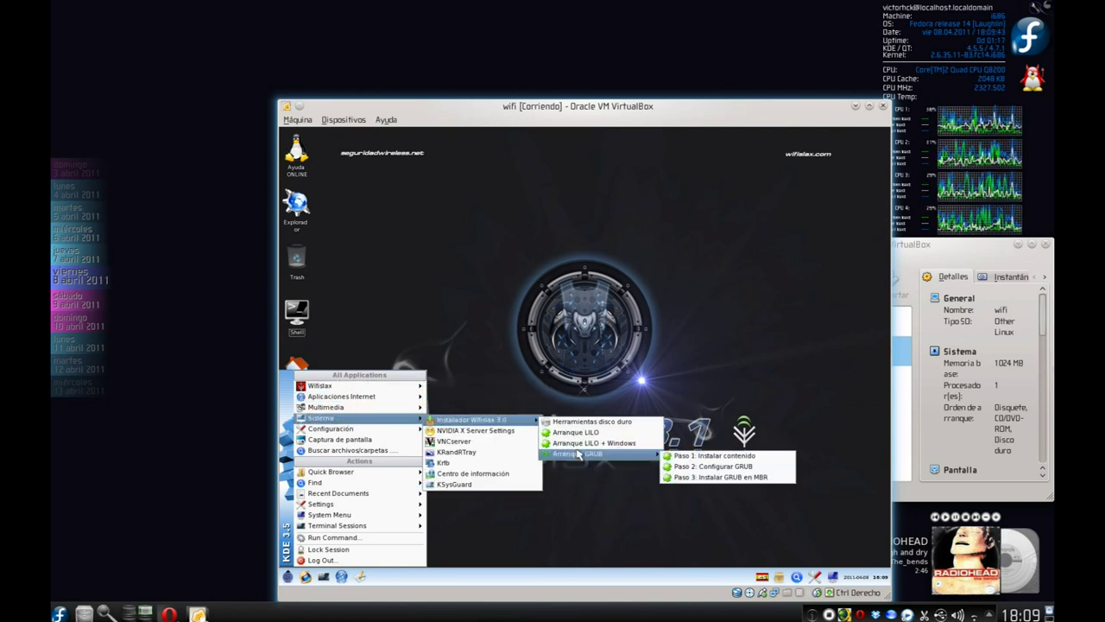
click(730, 471)
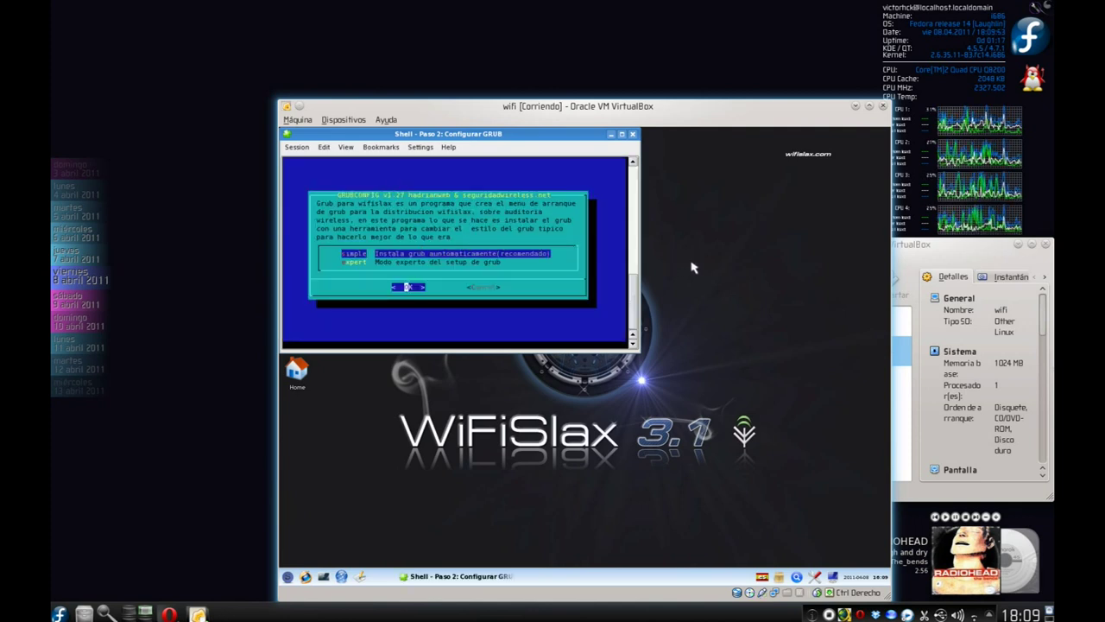
Configure GRUB automatically for /dev/hda1 and install it to the MBR.
key(Return)
key(Return)
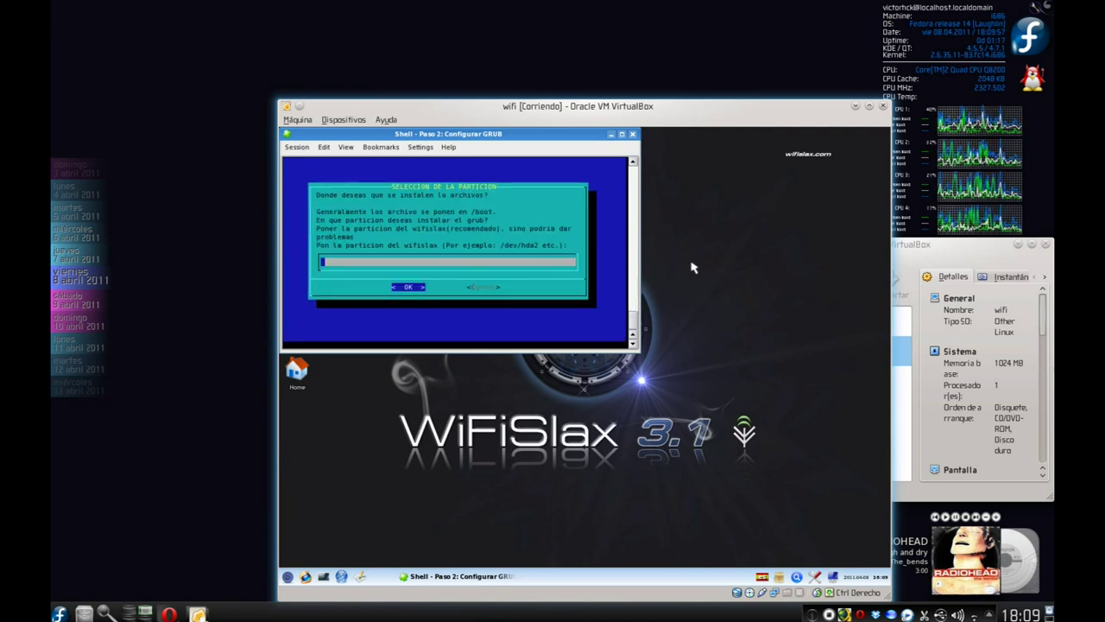
text(/dev/hda1)
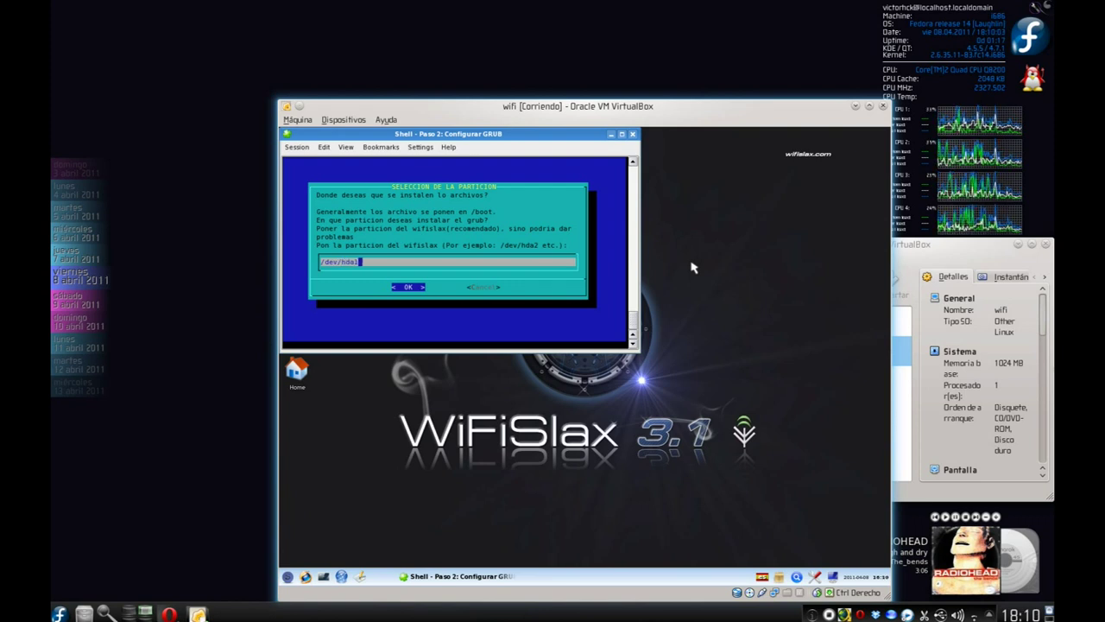
key(Return)
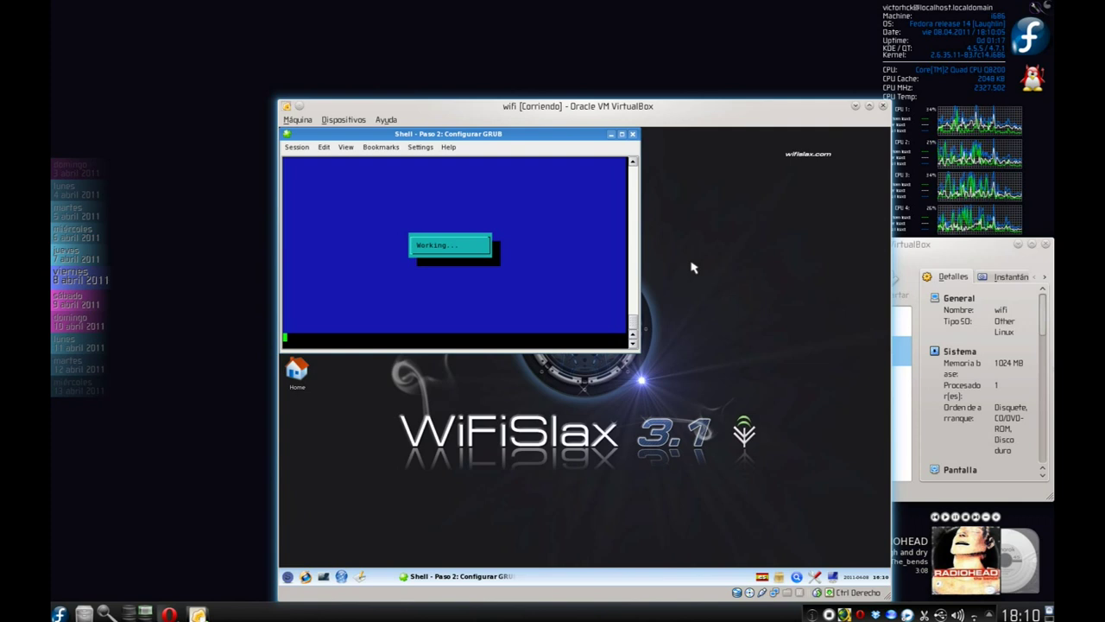
key(Down)
key(Down)
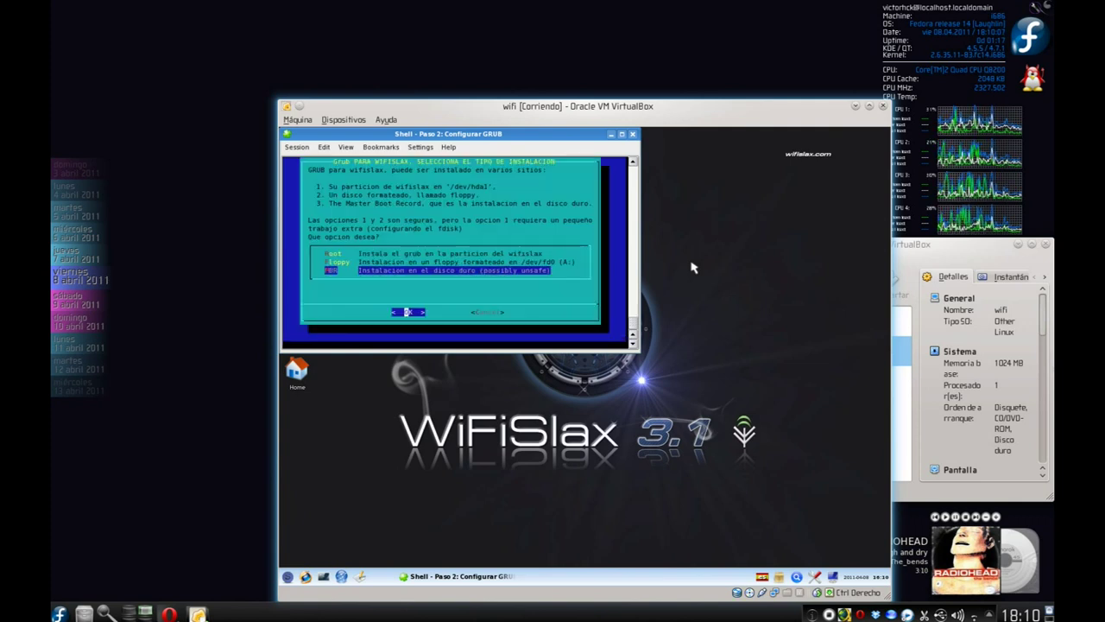
key(Return)
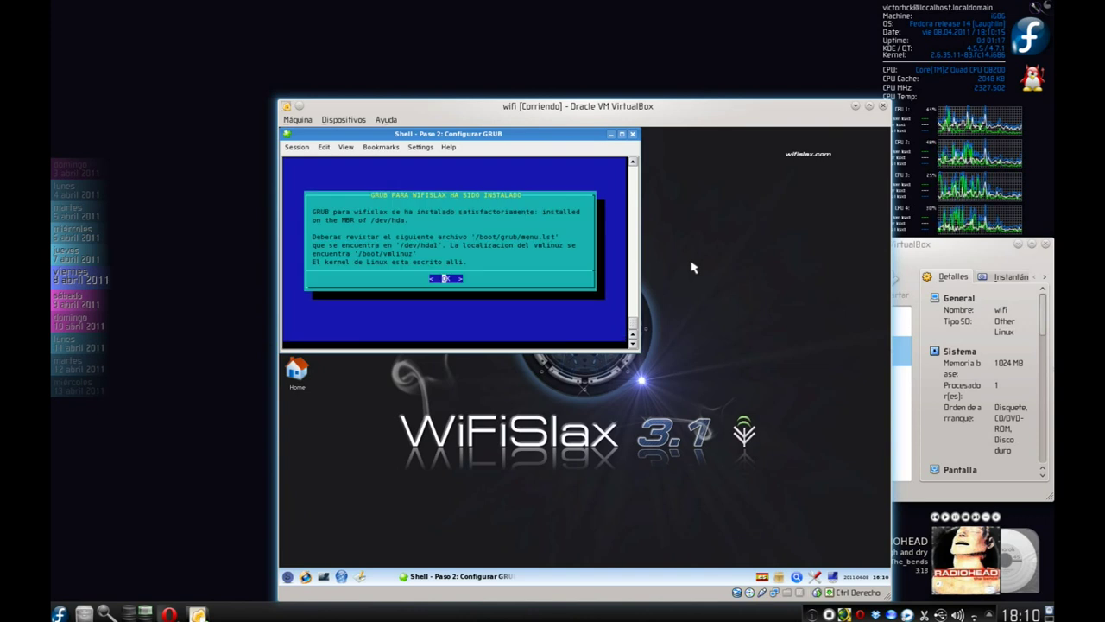
key(Return)
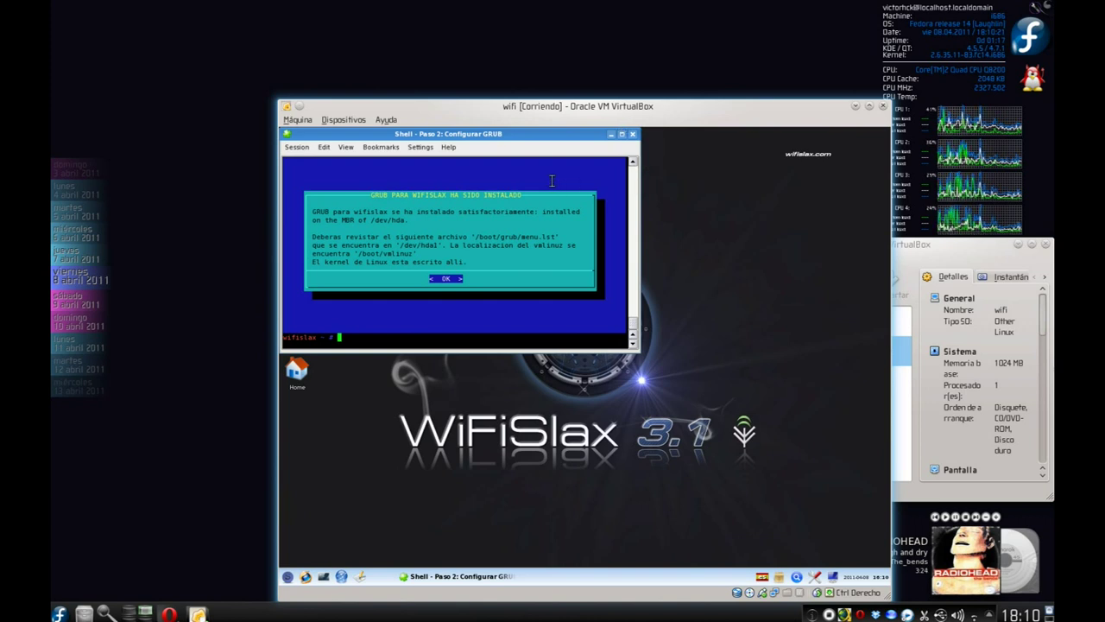
right_click(402, 576)
Close the GRUB shell and load GRUB into /dev/hda's MBR via Arranque GRUB.
click(439, 562)
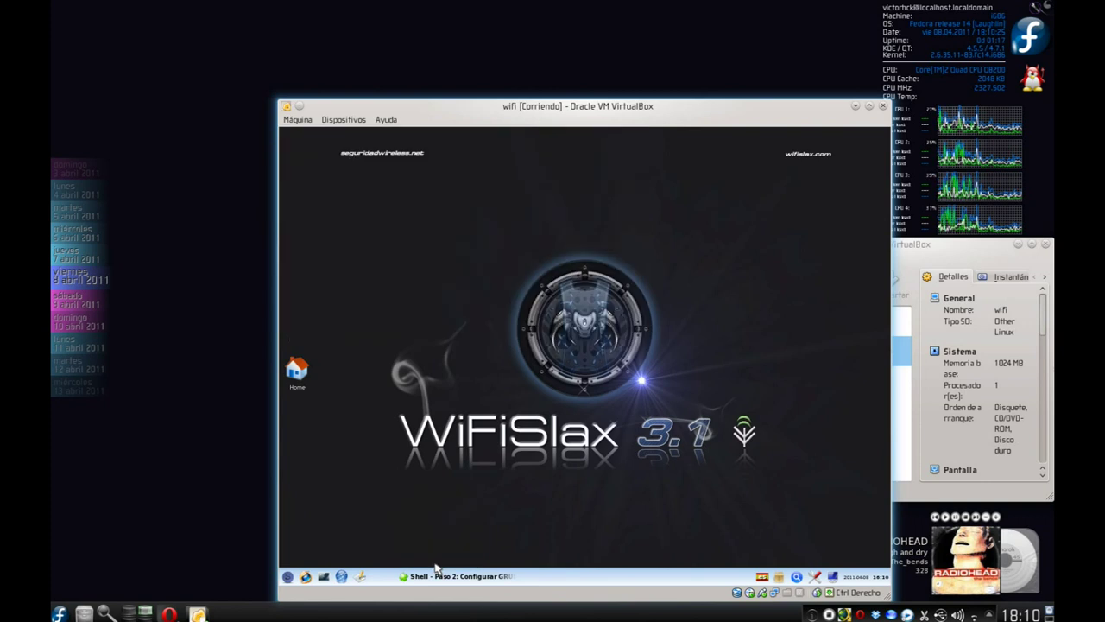
click(287, 577)
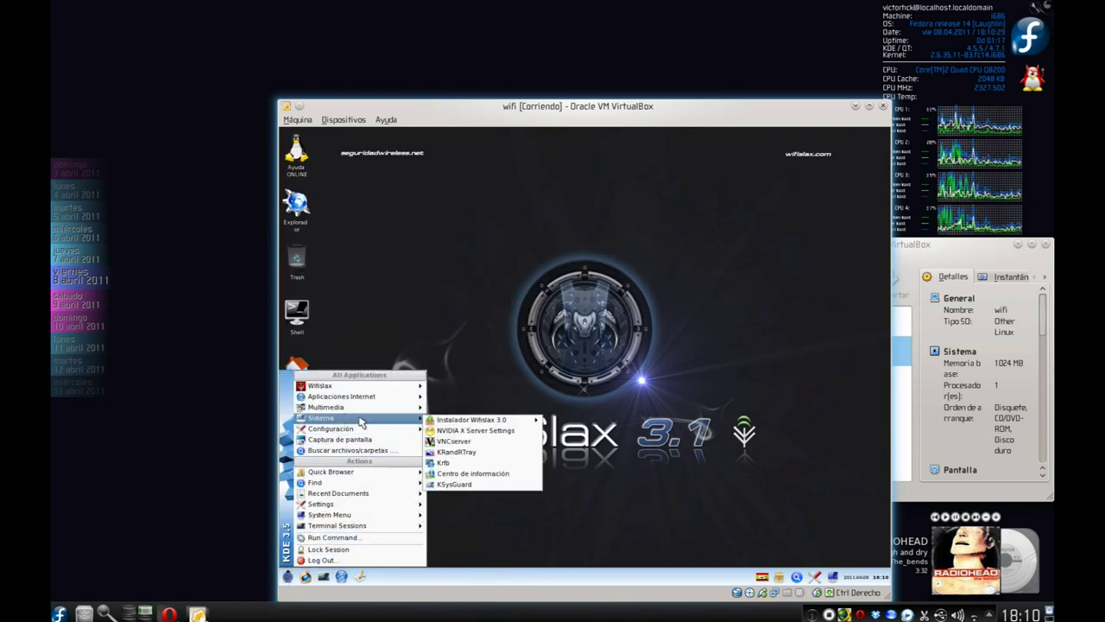
mouse_move(470, 420)
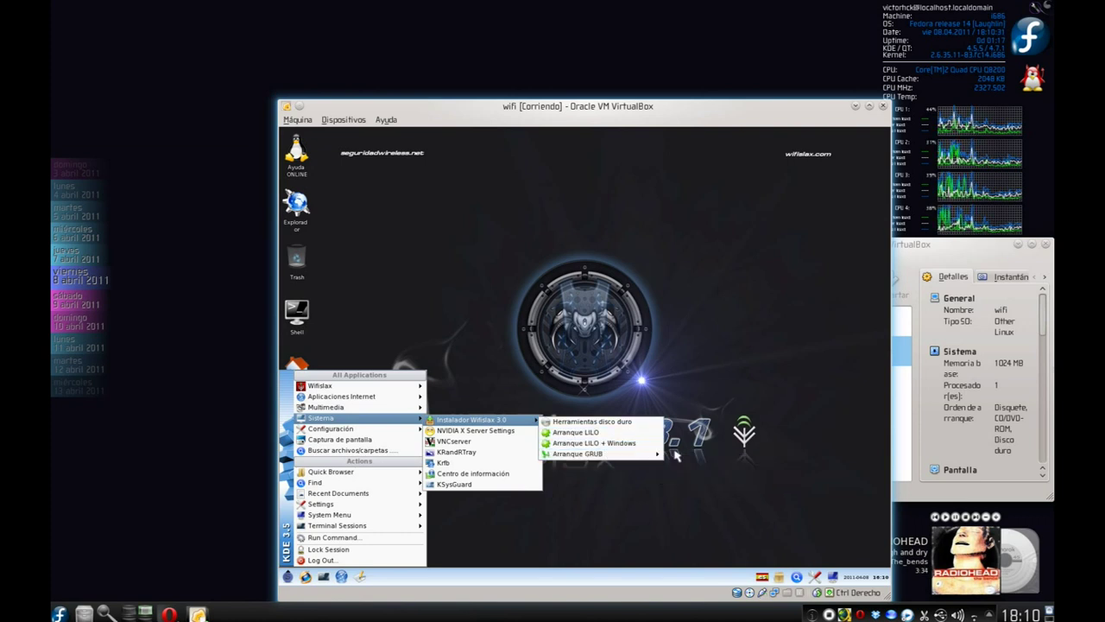
click(694, 477)
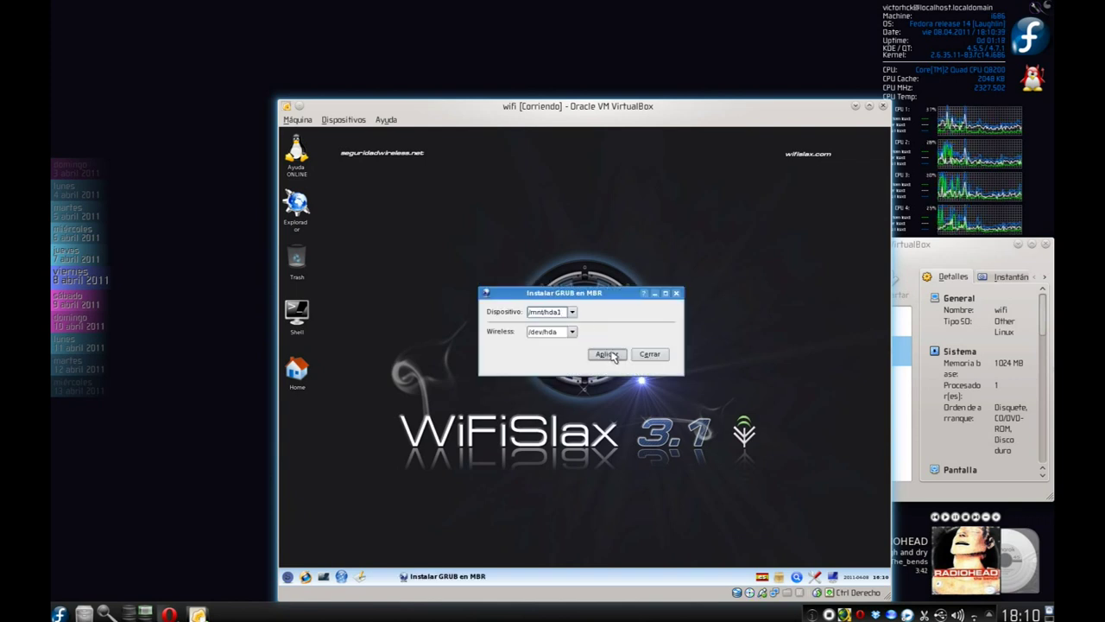
click(610, 356)
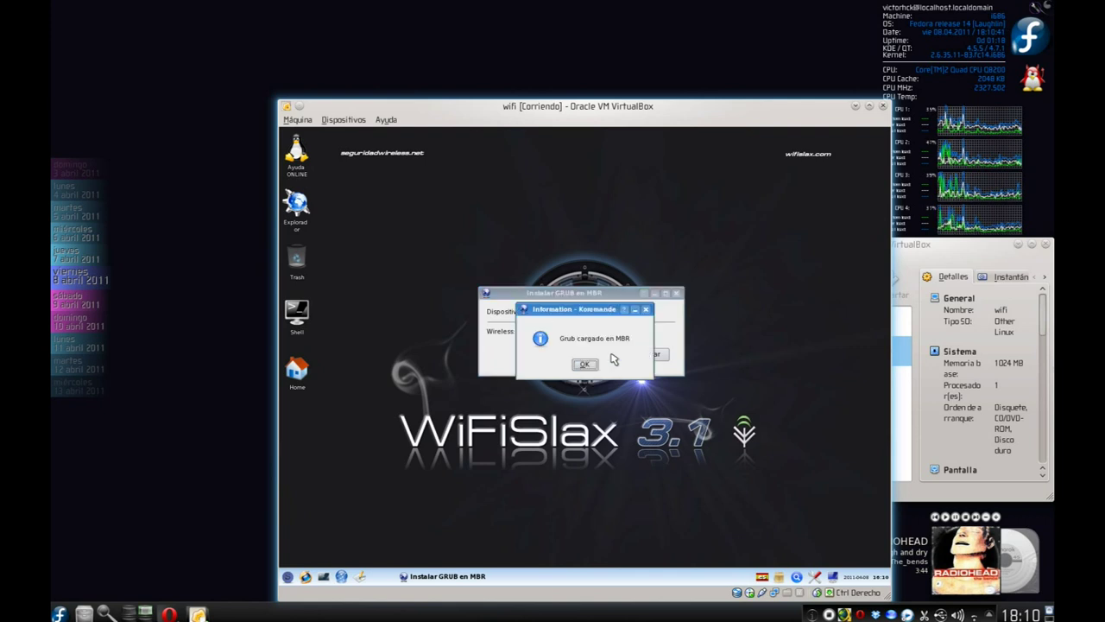
click(585, 366)
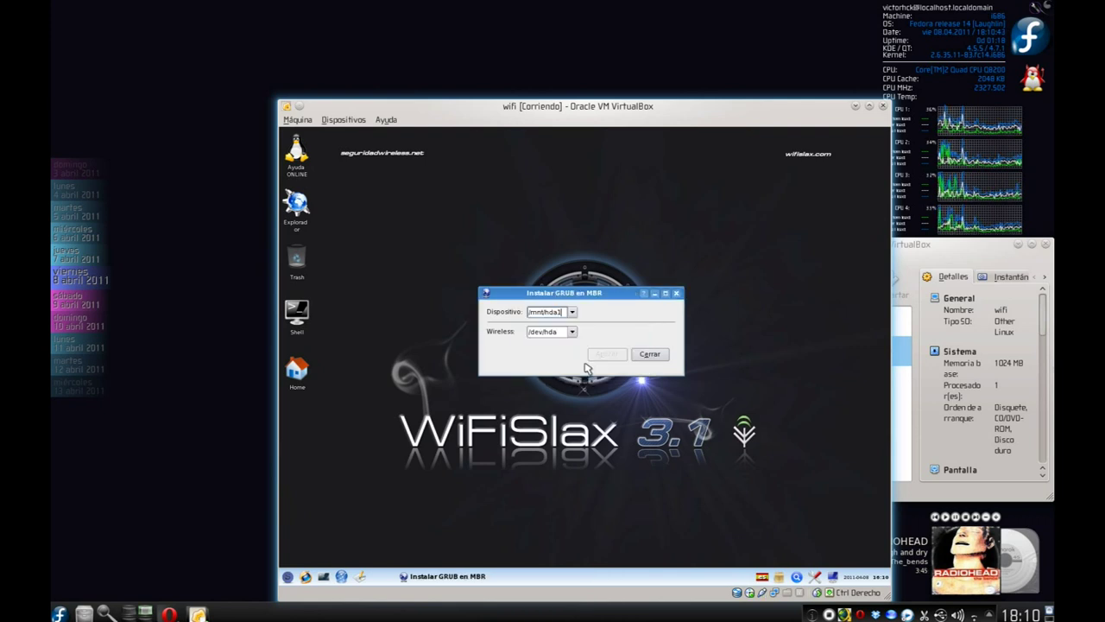
click(653, 357)
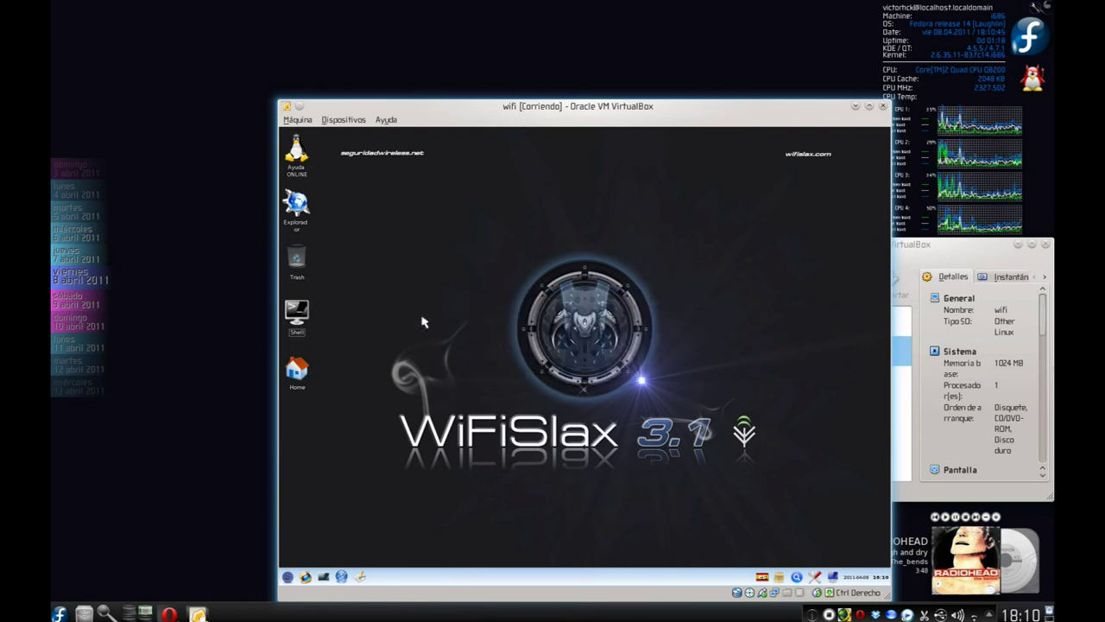
Run 'poweroff -h' in a guest shell and confirm sending the shutdown signal to the VM.
click(297, 315)
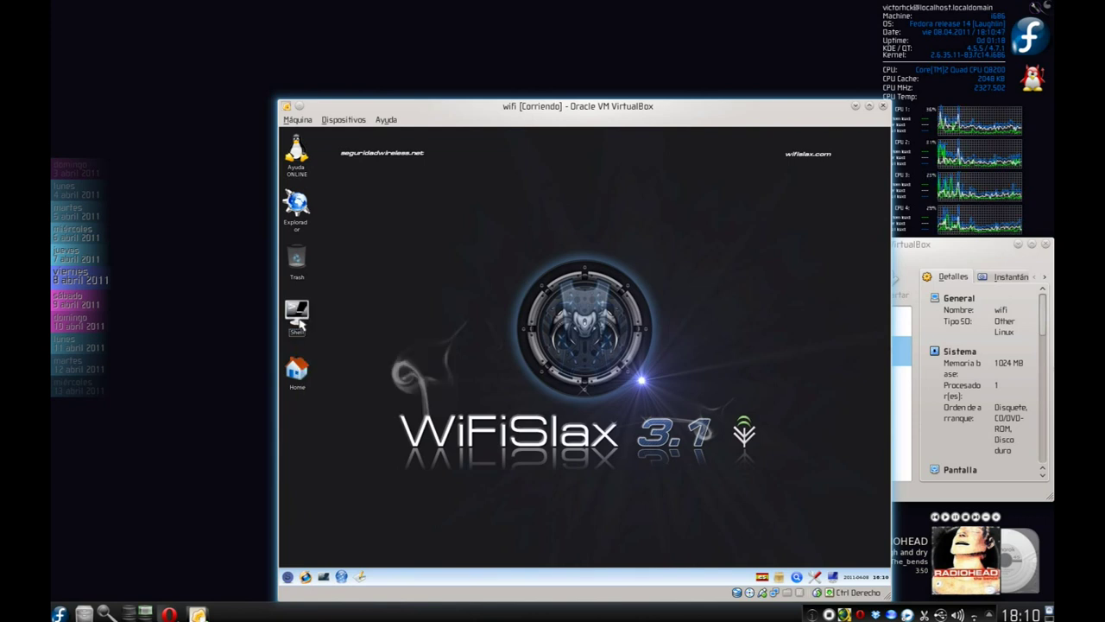
text(poweroff)
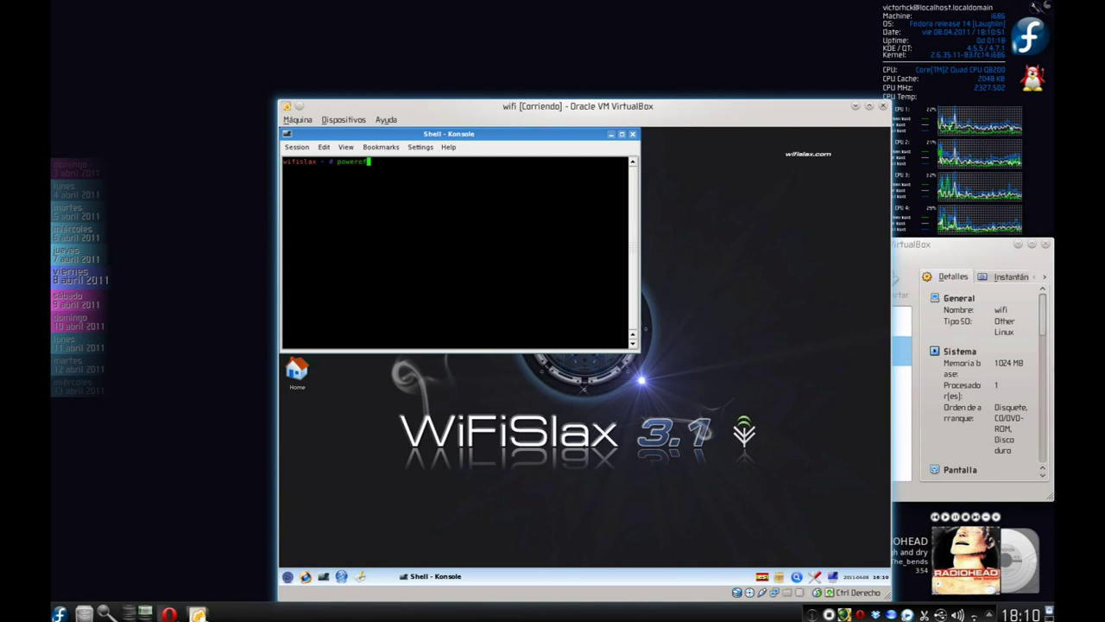
text( -h)
key(Return)
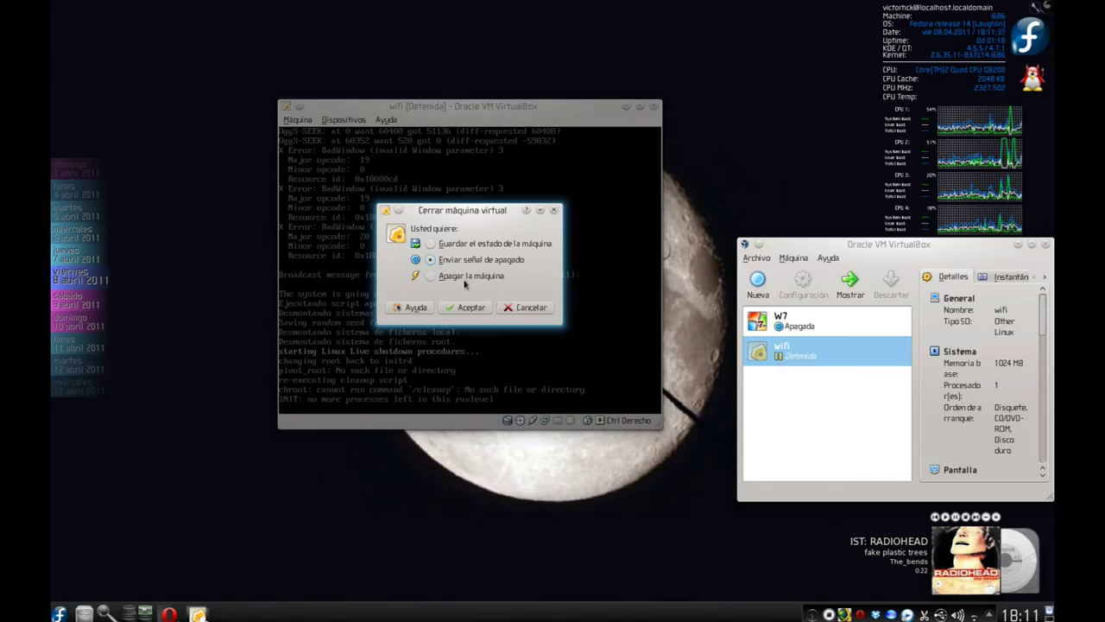
click(468, 305)
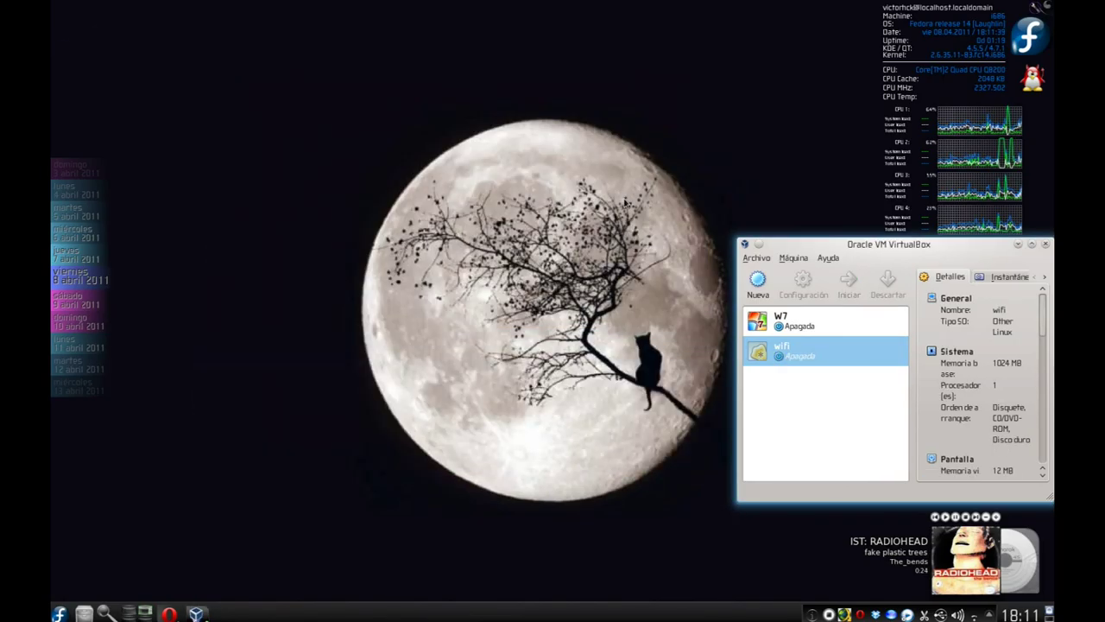
Run 'eject' in the host's Yakuake drop-down terminal, then hide the terminal again.
key(F12)
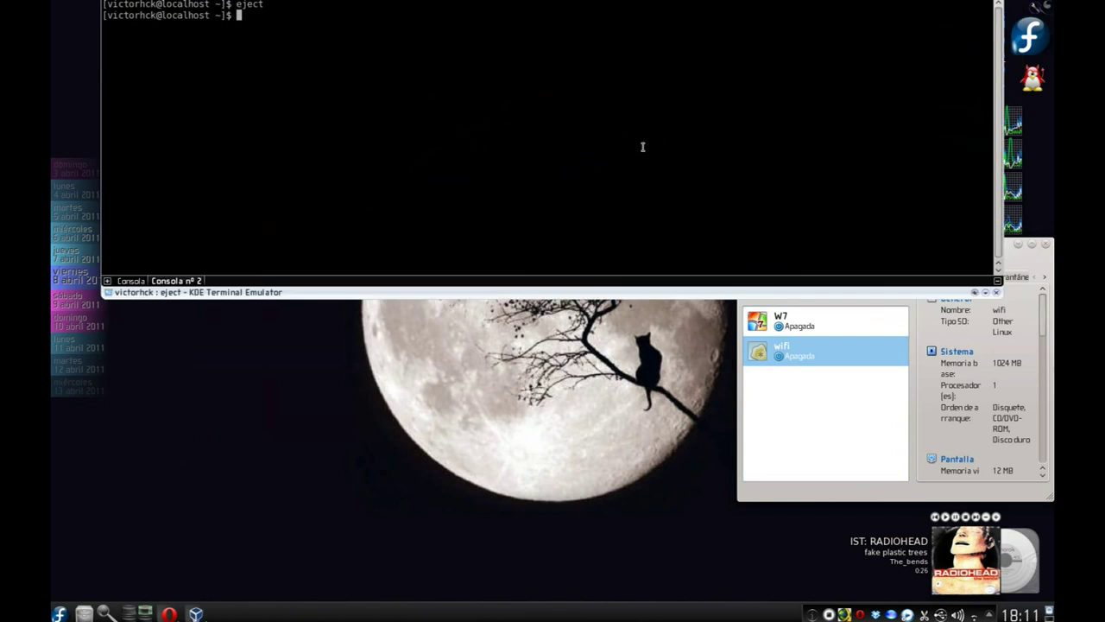
text(eject)
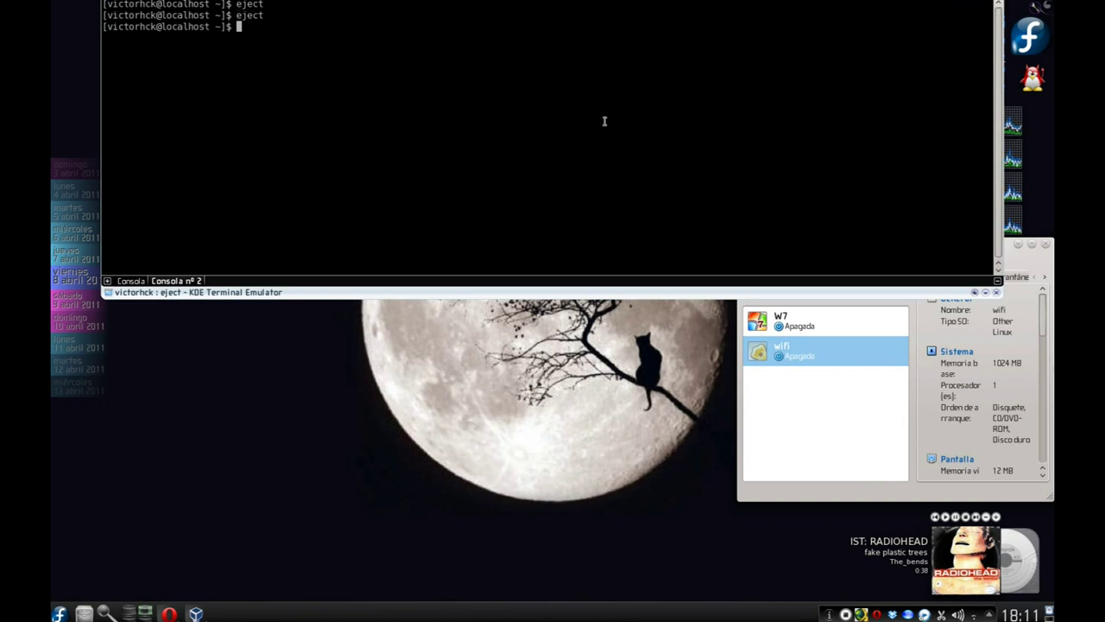
key(F12)
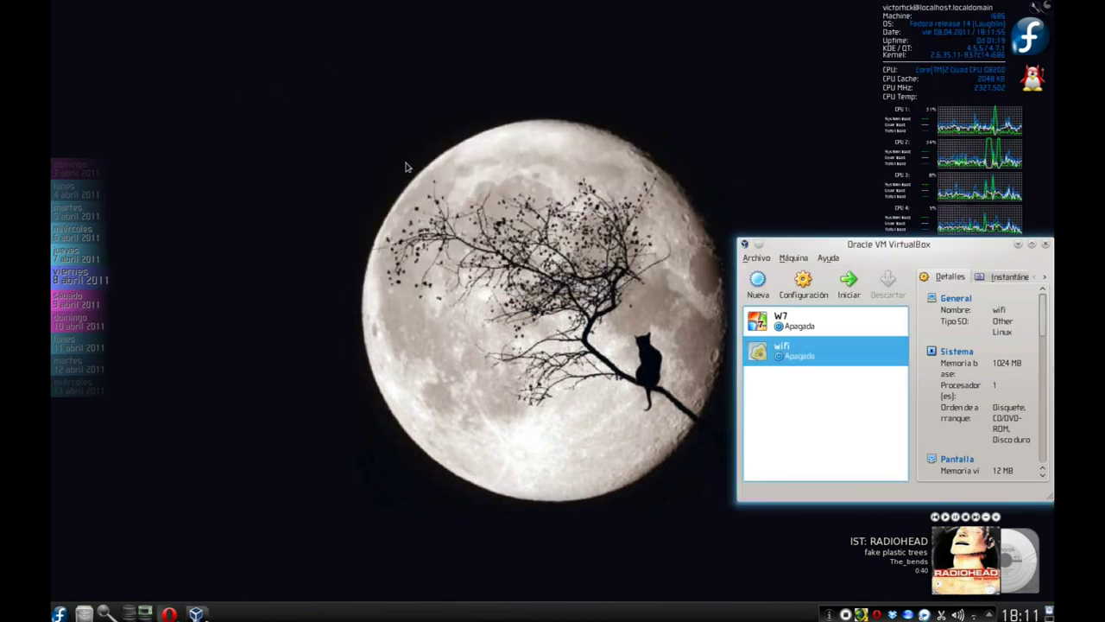
Start the wifi VM, dismiss the capture and colour-depth notices, and boot Wifislax 3.0.
double_click(807, 357)
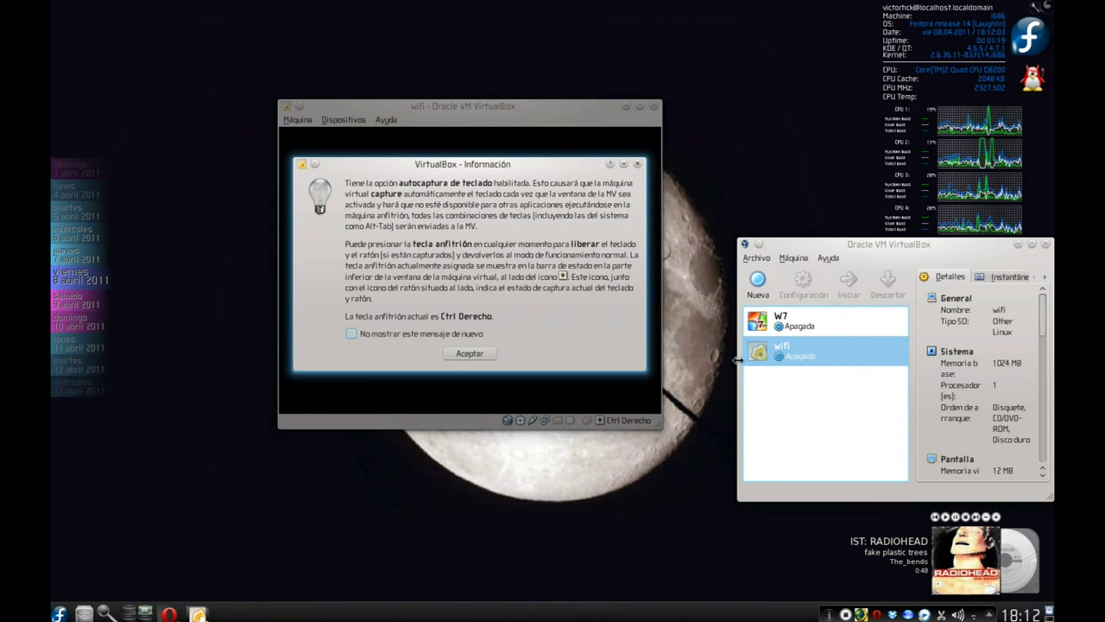
click(488, 355)
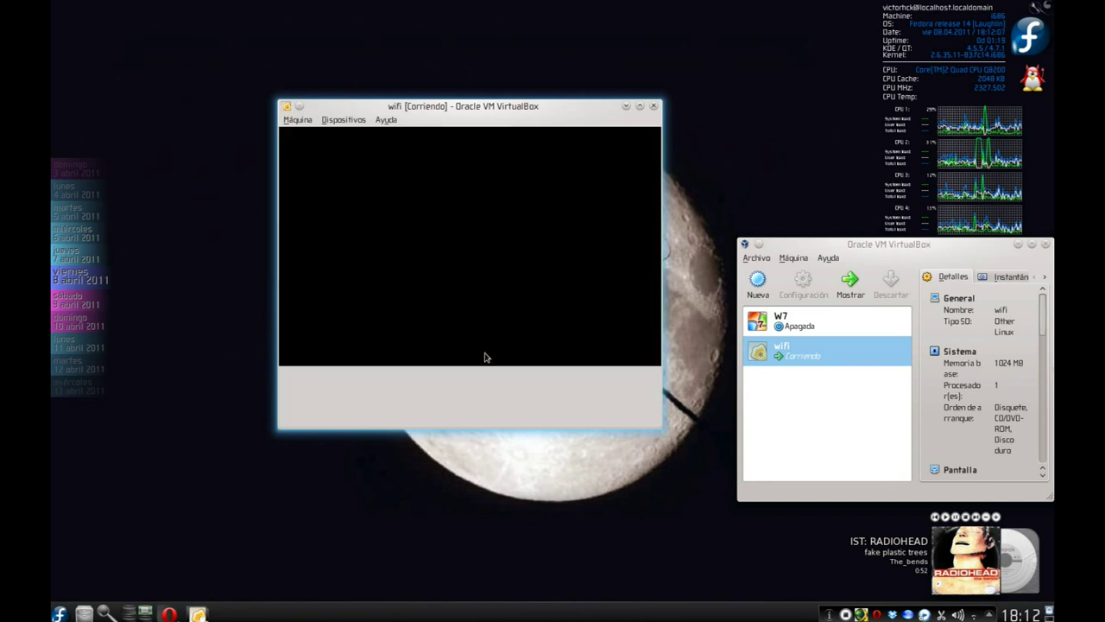
click(484, 330)
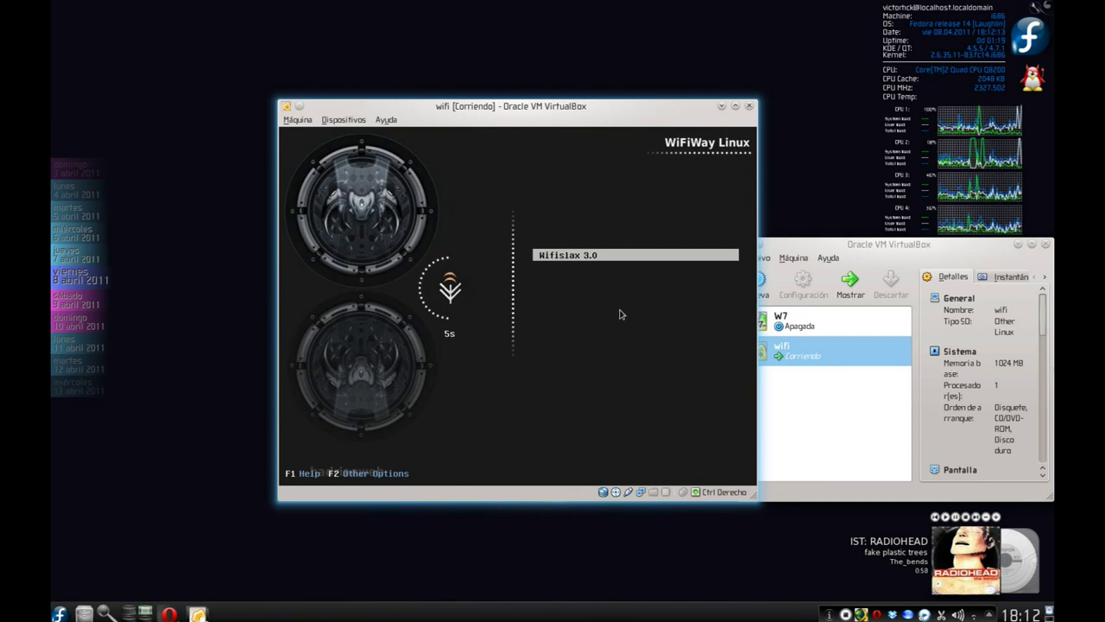
key(Return)
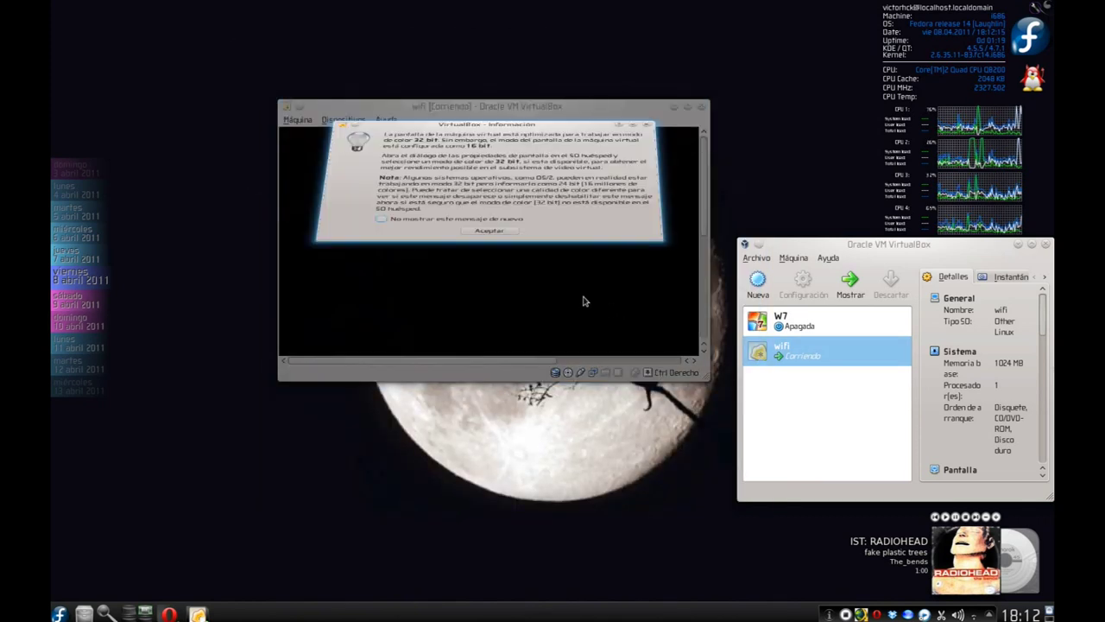
click(494, 329)
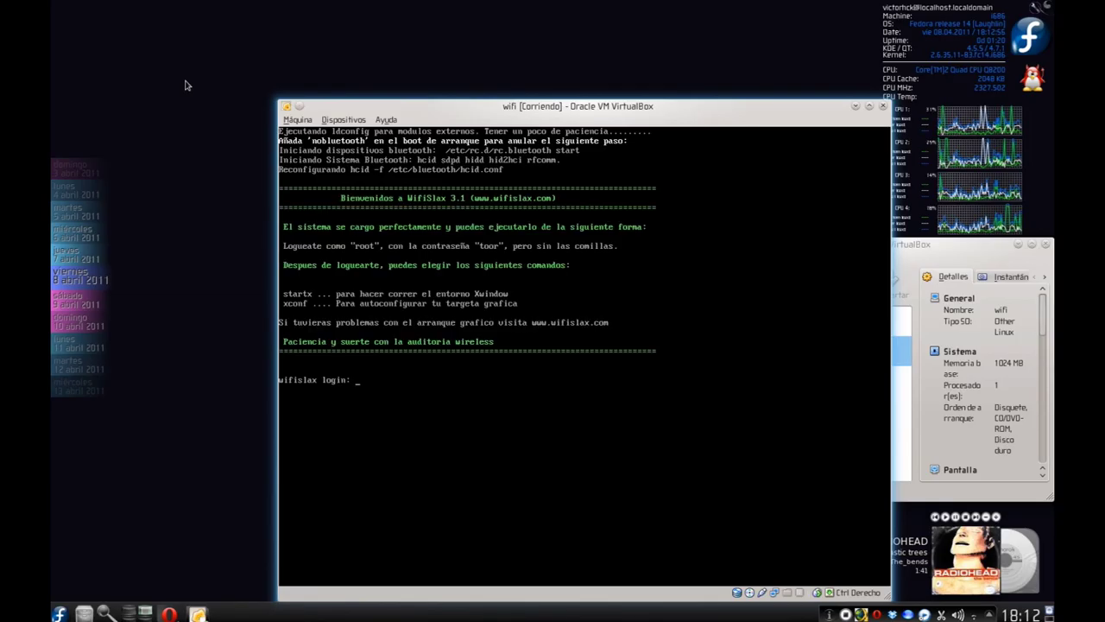
Log in as root and run startx to reach the WifiSlax 3.1 desktop.
text(root)
key(Return)
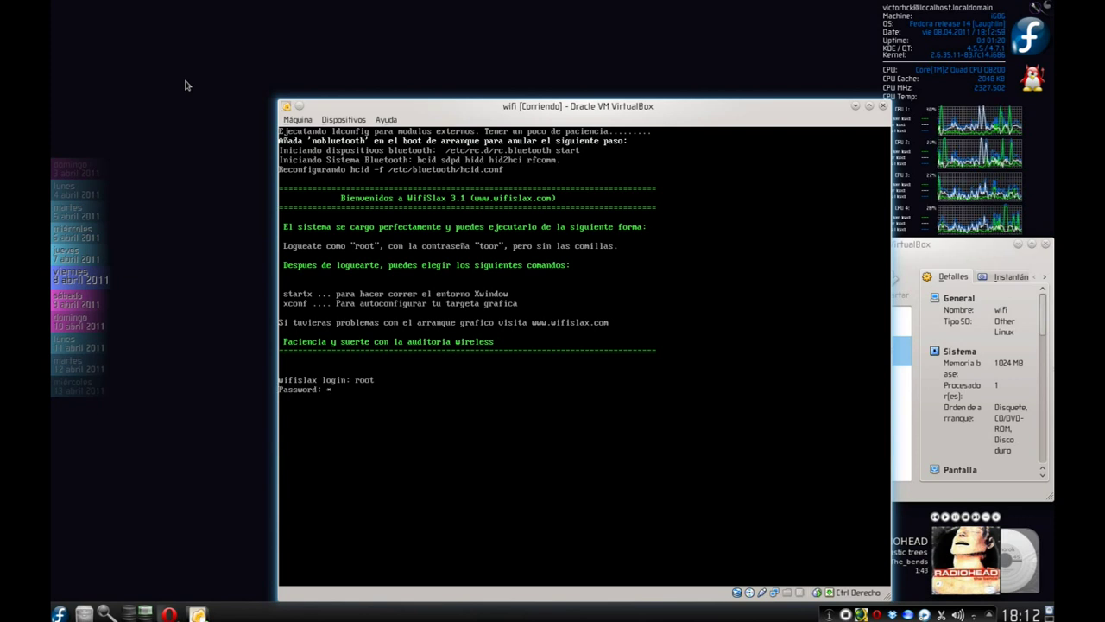
text(startx)
key(Return)
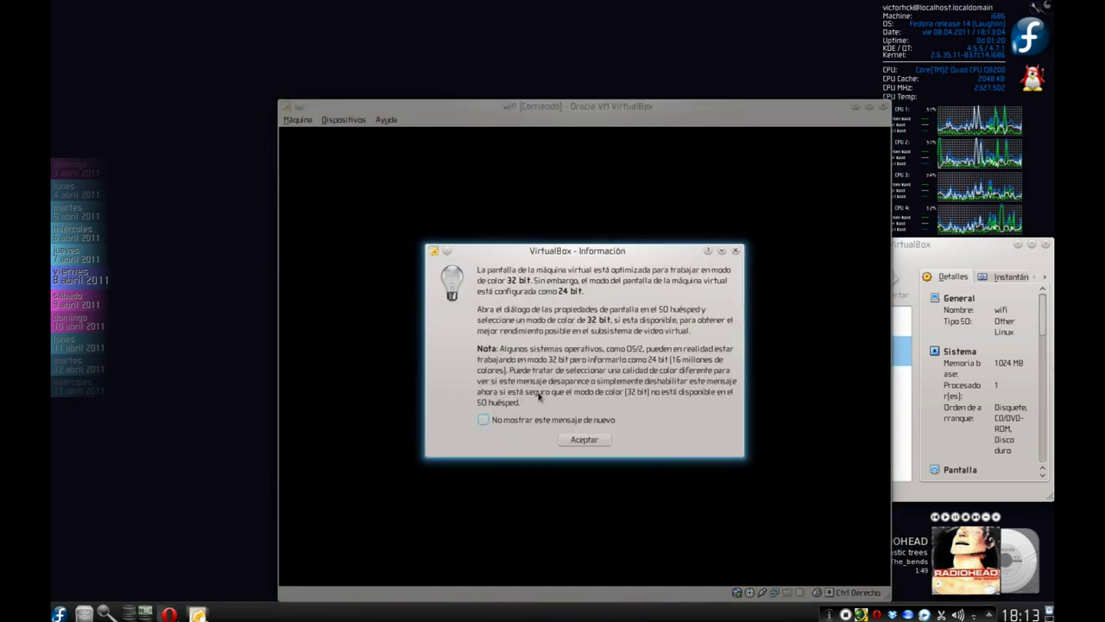
click(584, 440)
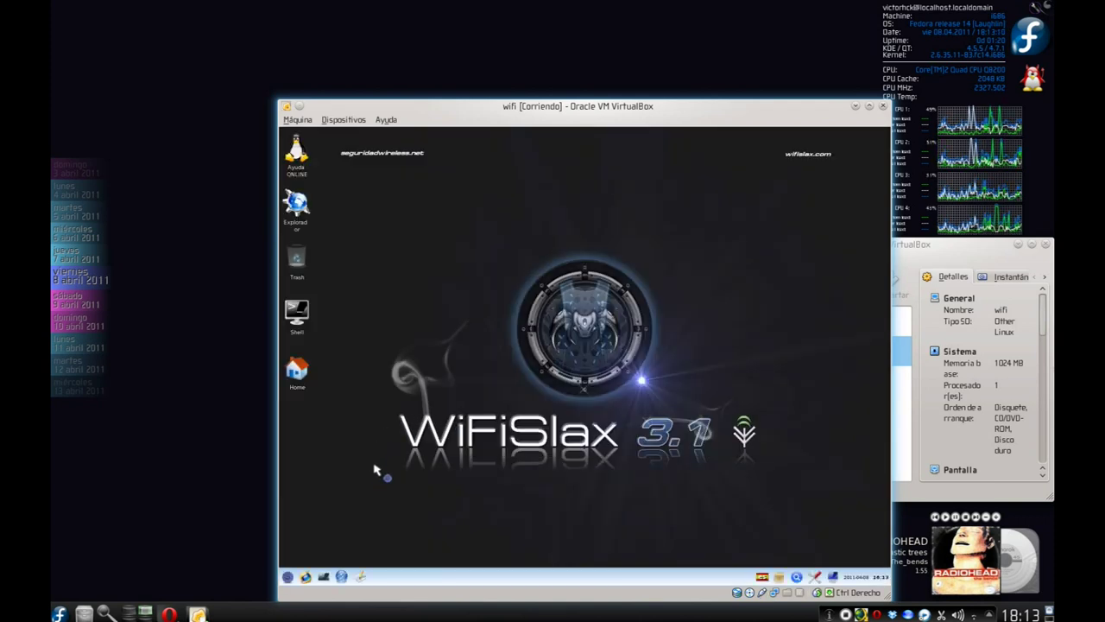
Pick the Celtic picture as wallpaper in Configure Desktop, apply it and close the settings.
right_click(467, 308)
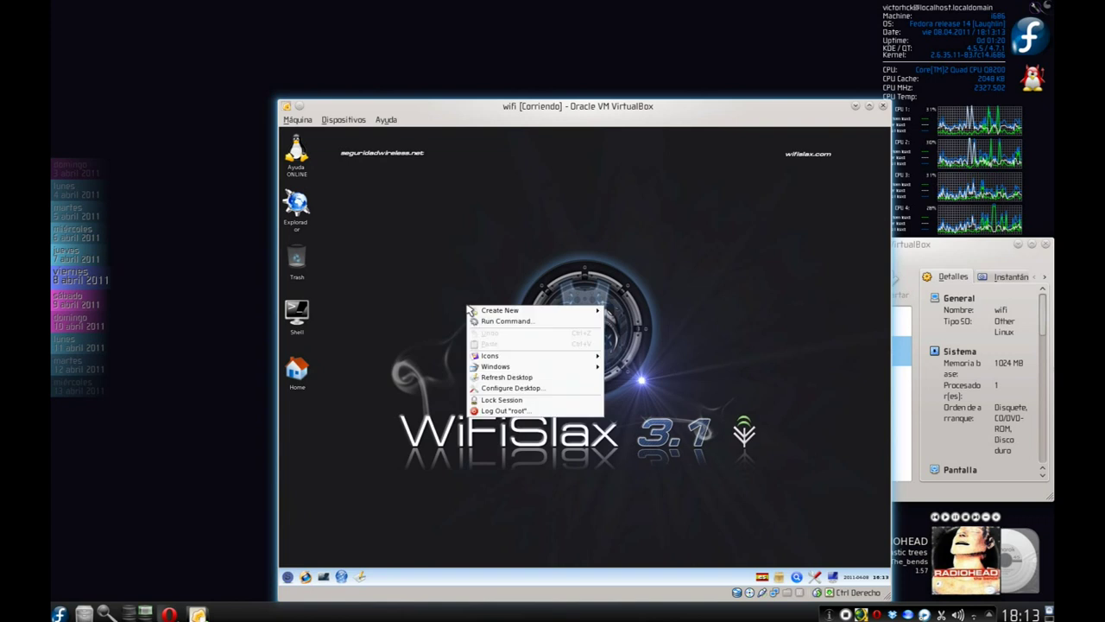
click(505, 388)
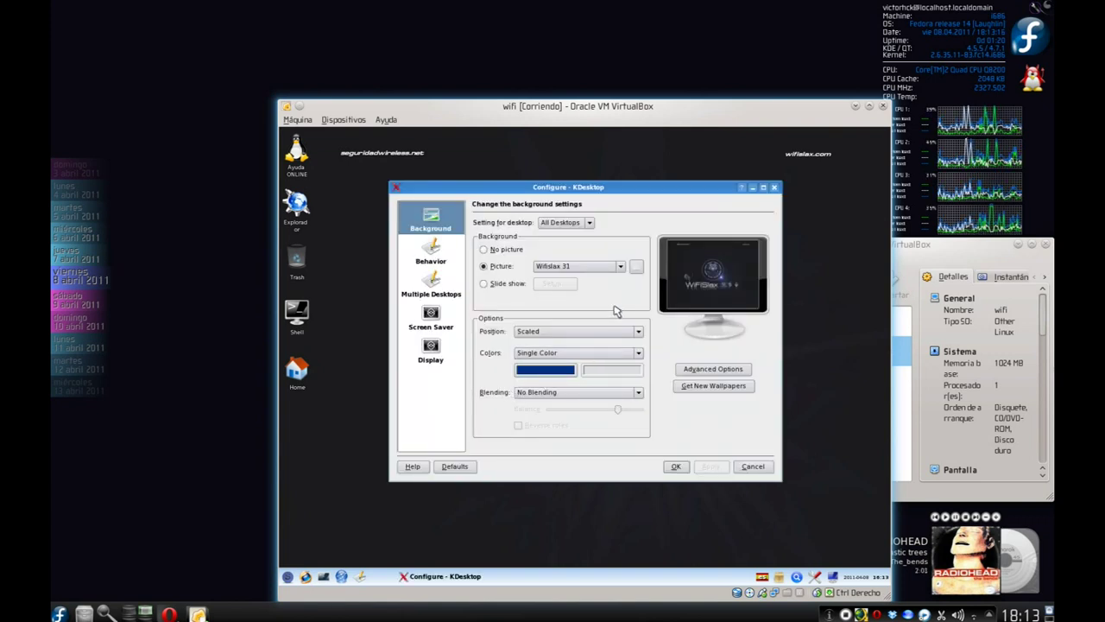
click(619, 268)
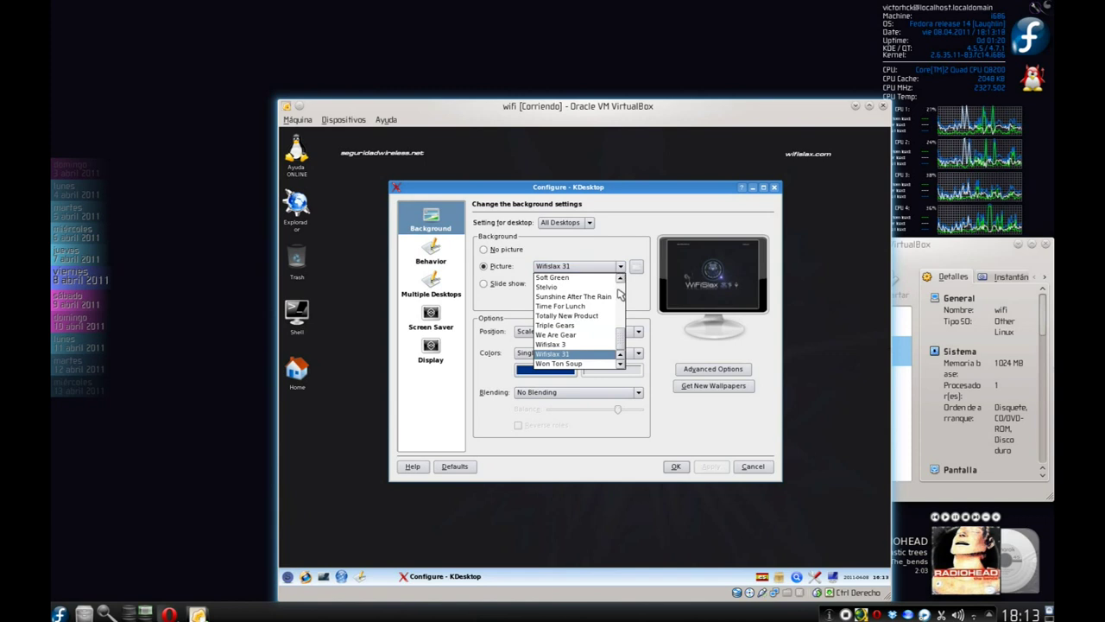
drag(619, 337, 625, 295)
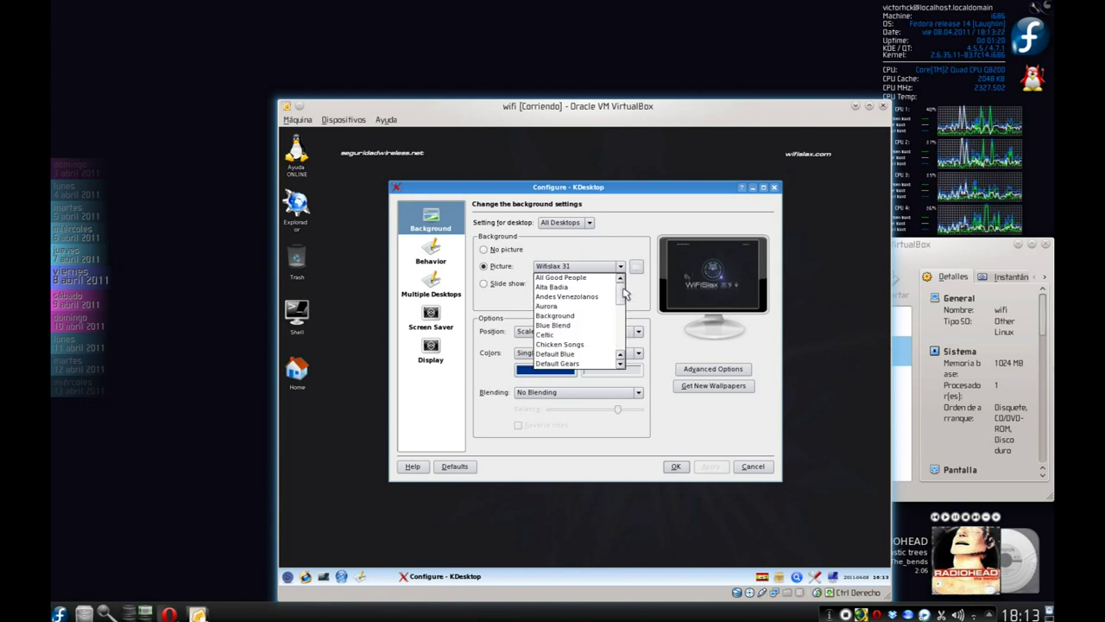
click(594, 336)
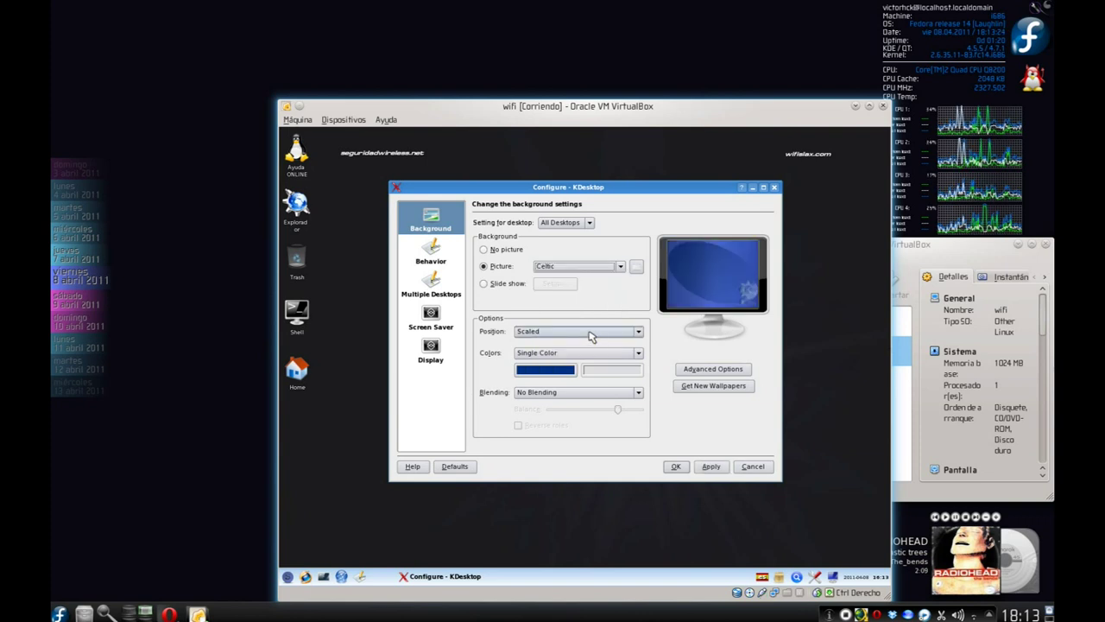
click(715, 467)
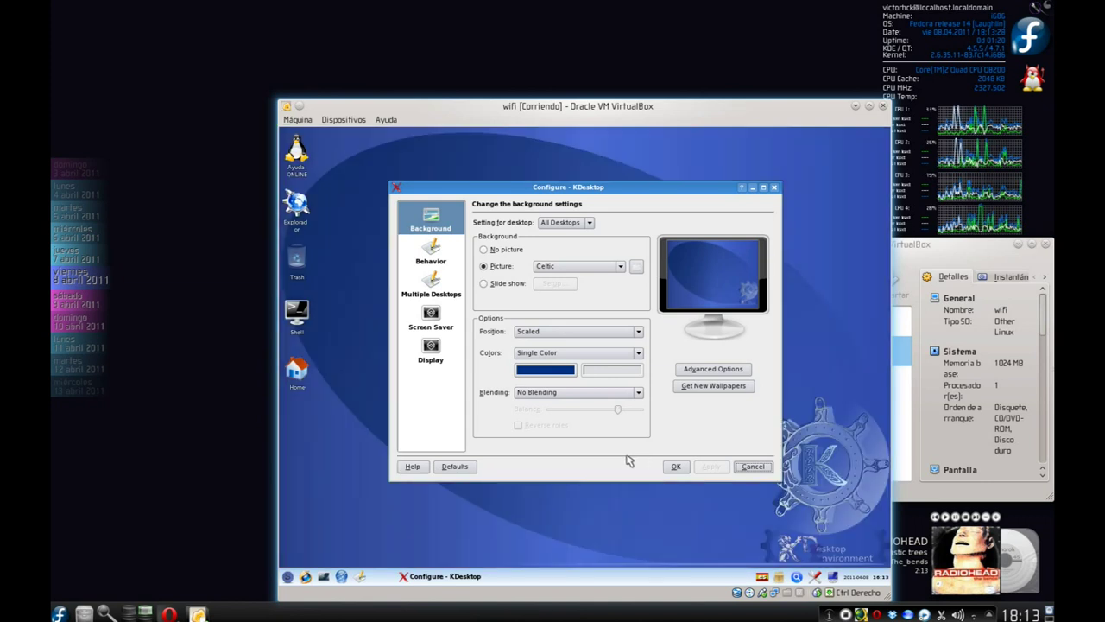
click(758, 468)
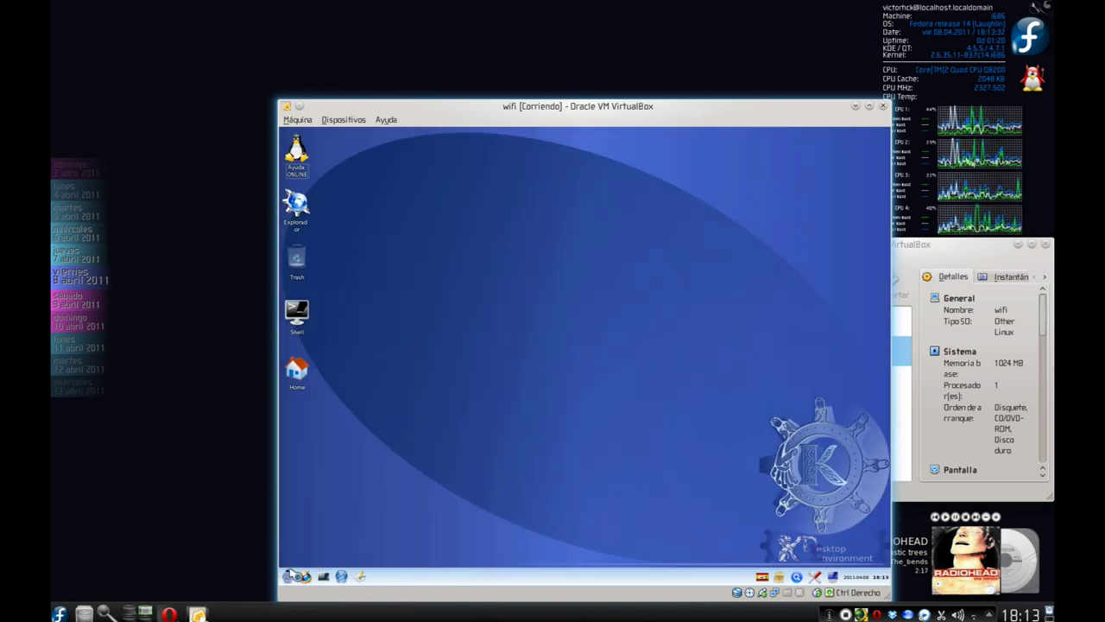
Copy the Airoscript launcher onto the desktop and move the Trash to the bottom-left.
click(289, 577)
mouse_move(356, 388)
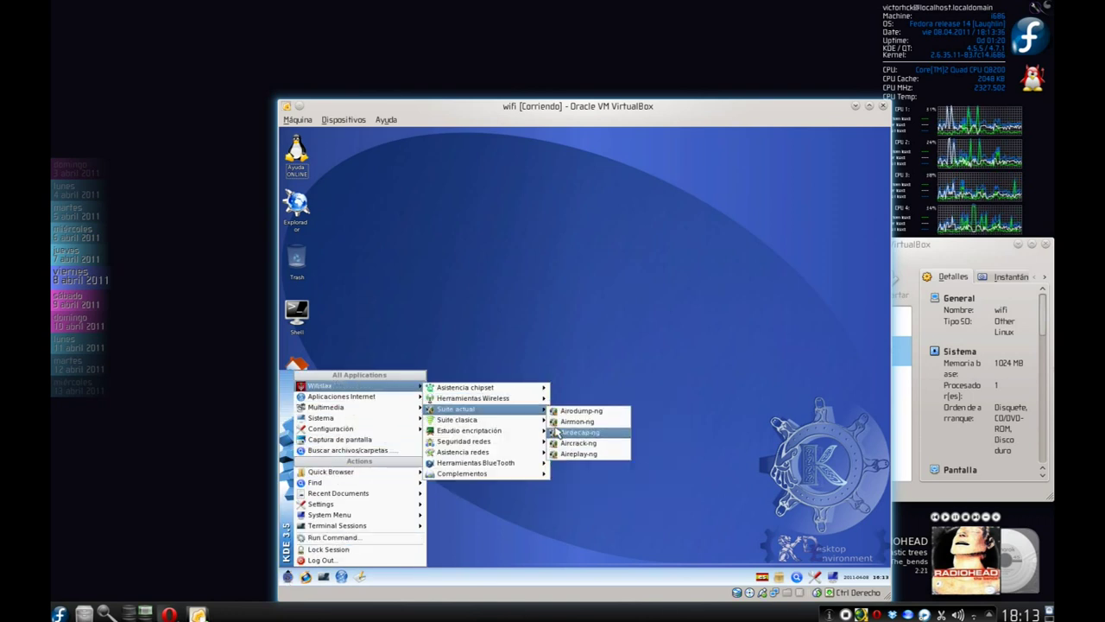
mouse_move(537, 401)
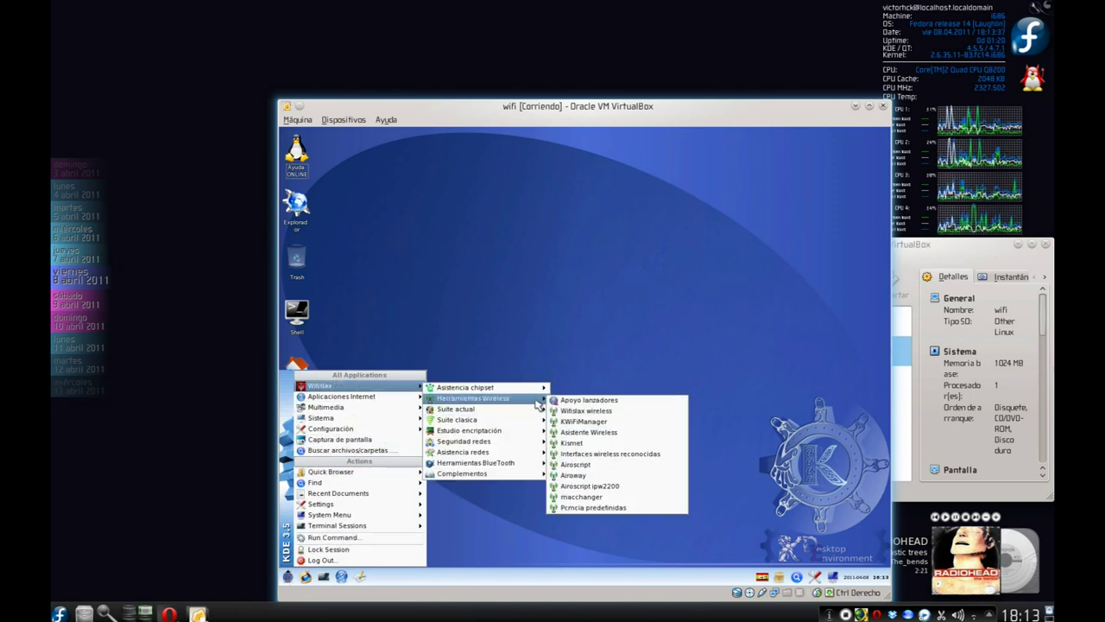
click(605, 454)
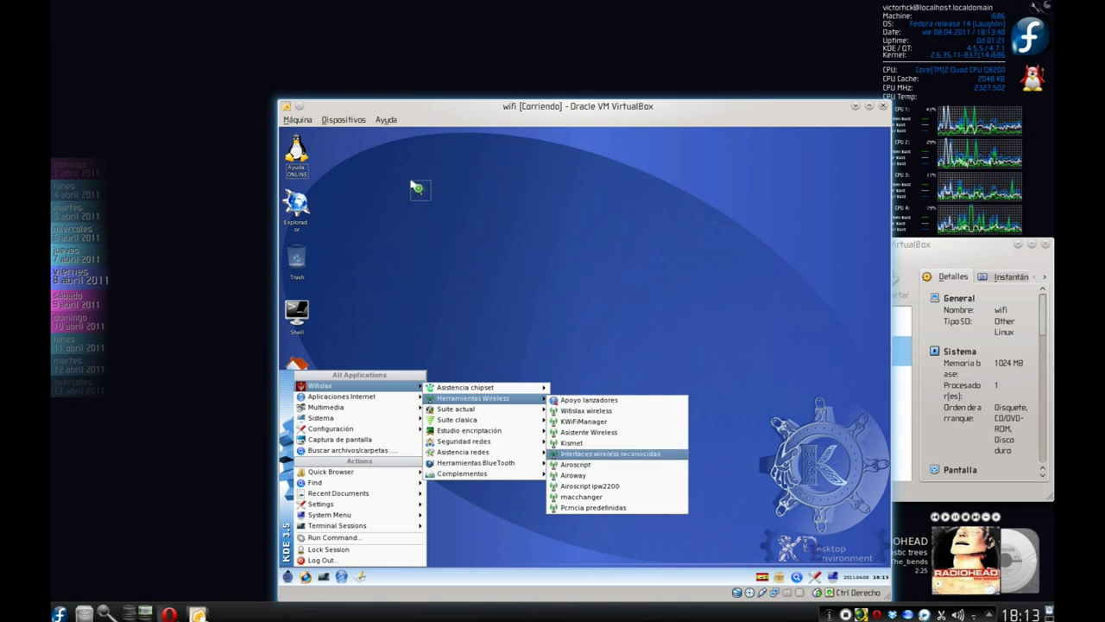
drag(412, 218, 412, 218)
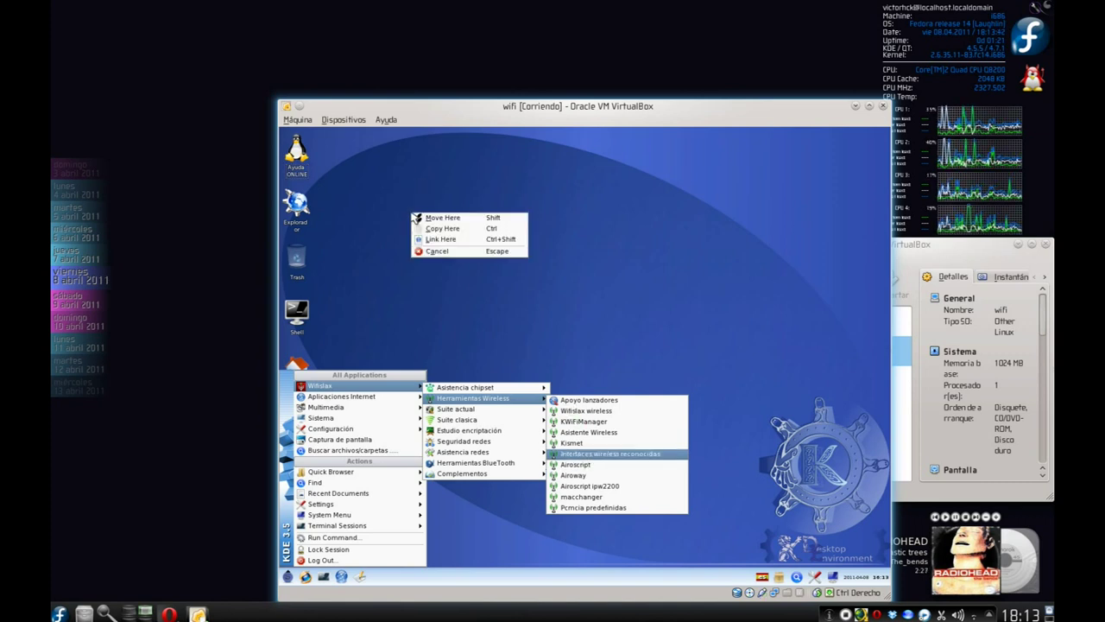
click(441, 232)
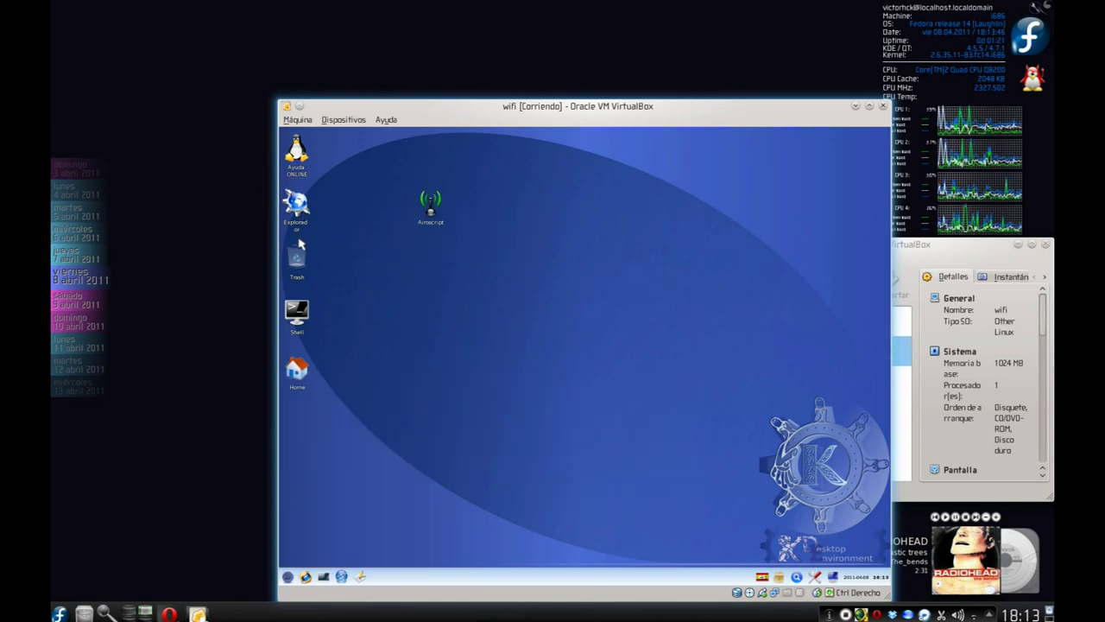
drag(304, 258, 307, 532)
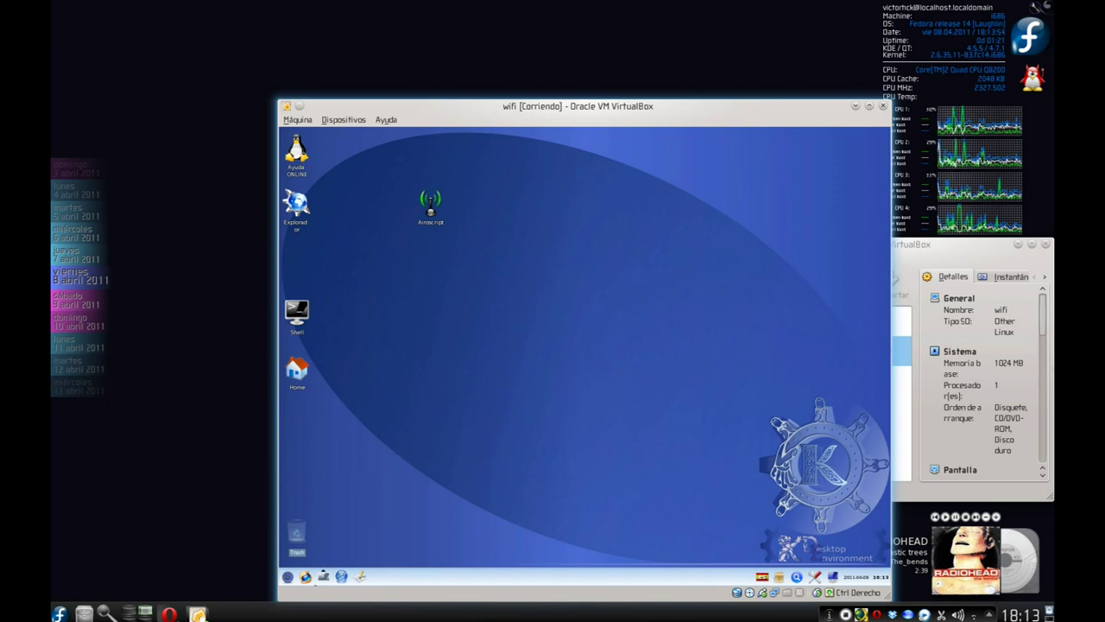
Copy the 'Forzar ralink rt73' launcher from the Wifislax menu onto the desktop.
click(287, 576)
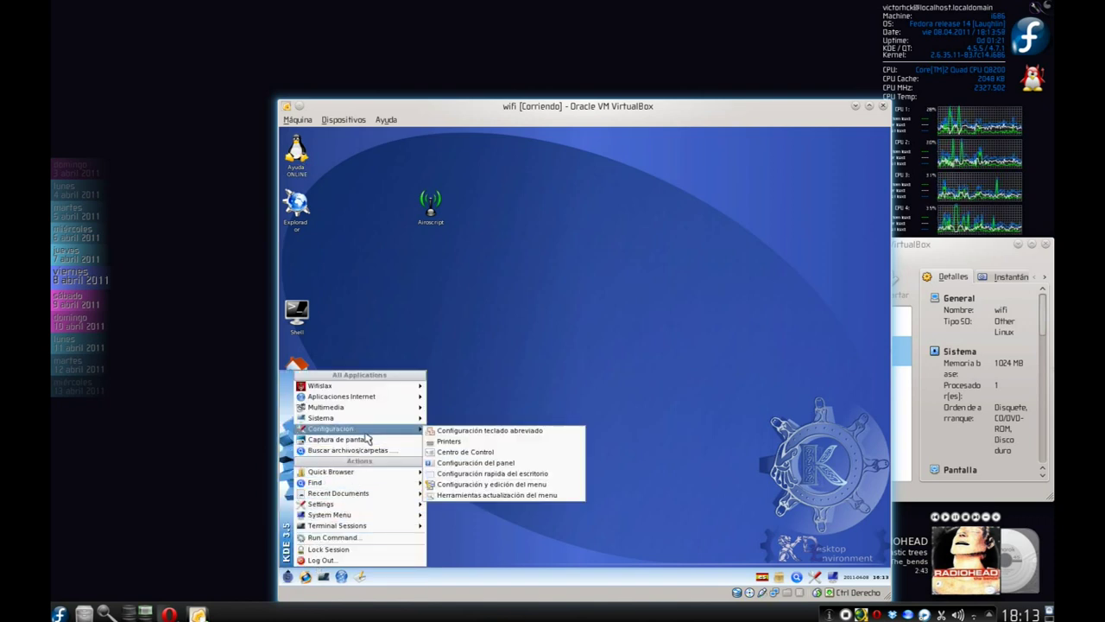
mouse_move(376, 408)
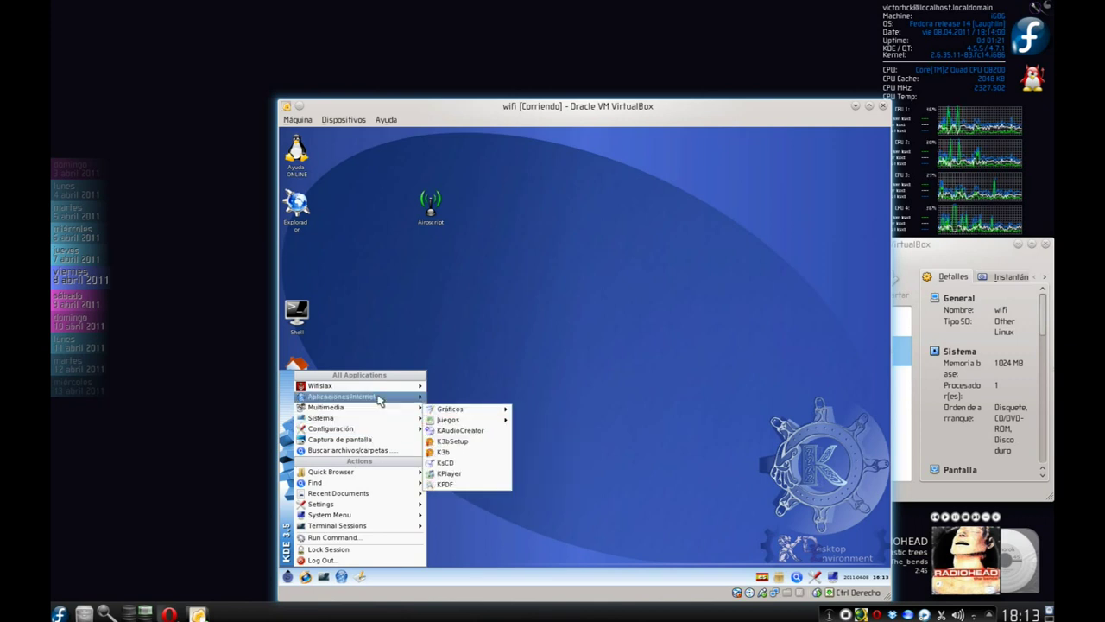
mouse_move(380, 388)
mouse_move(467, 400)
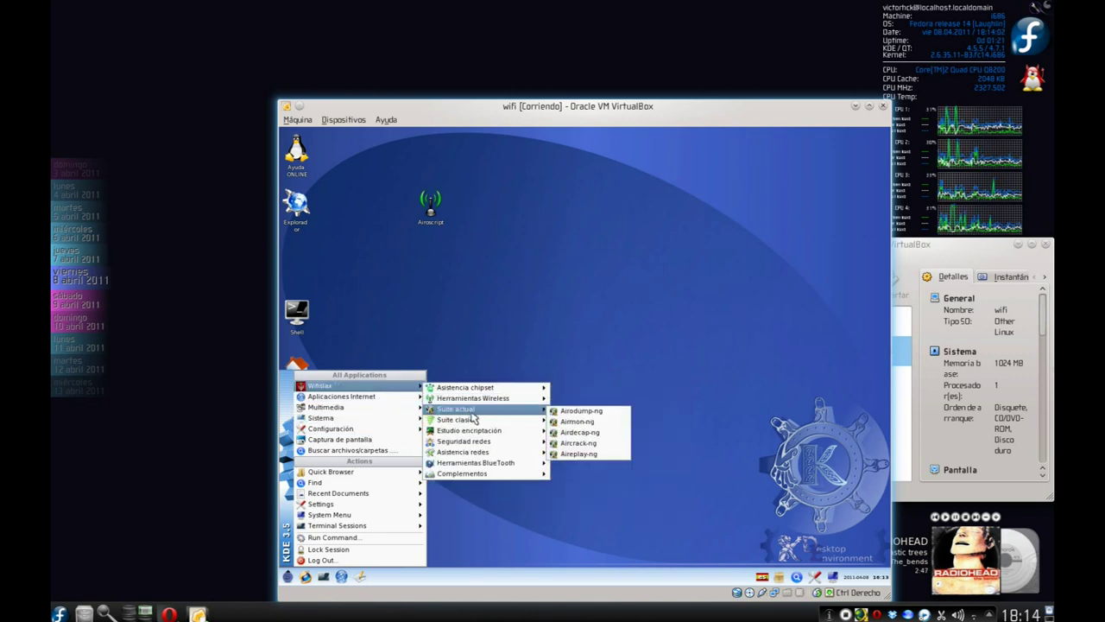
mouse_move(503, 389)
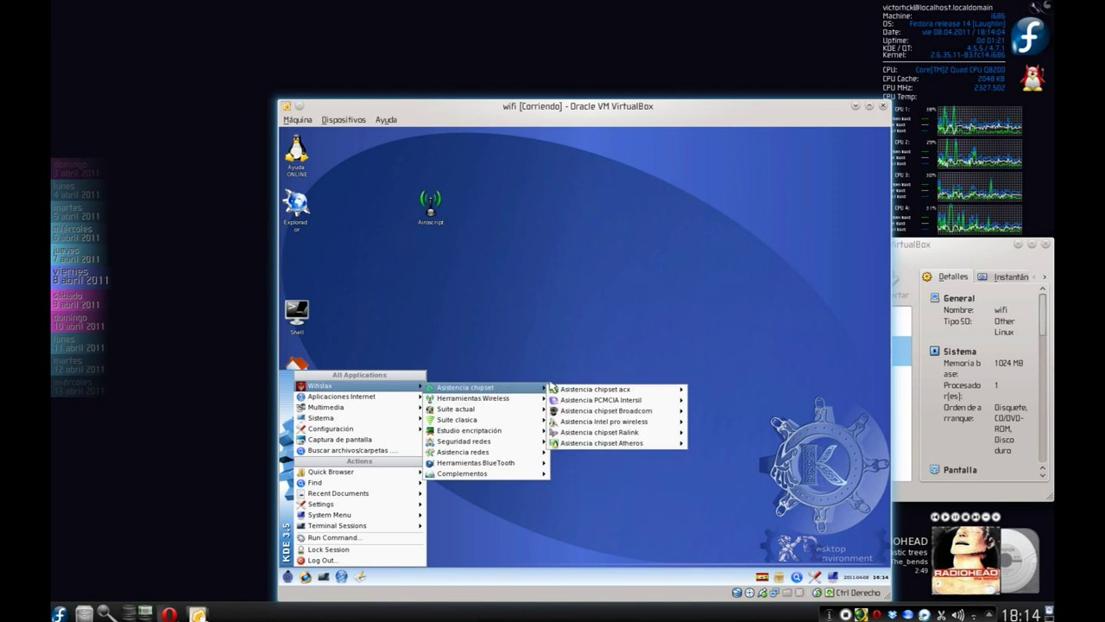
mouse_move(656, 431)
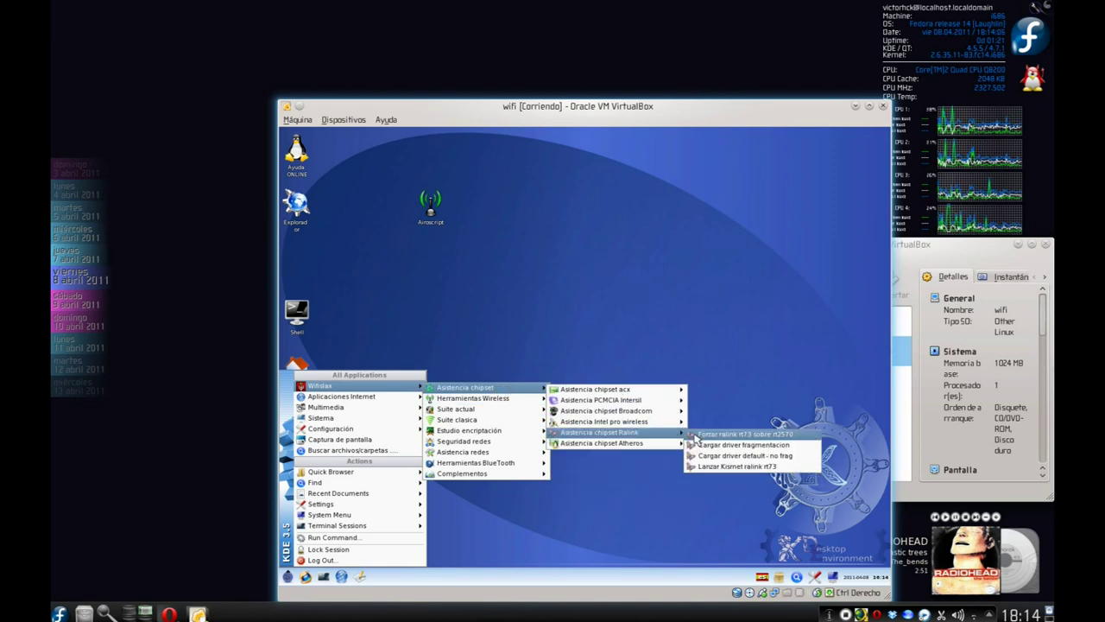
drag(701, 439, 524, 228)
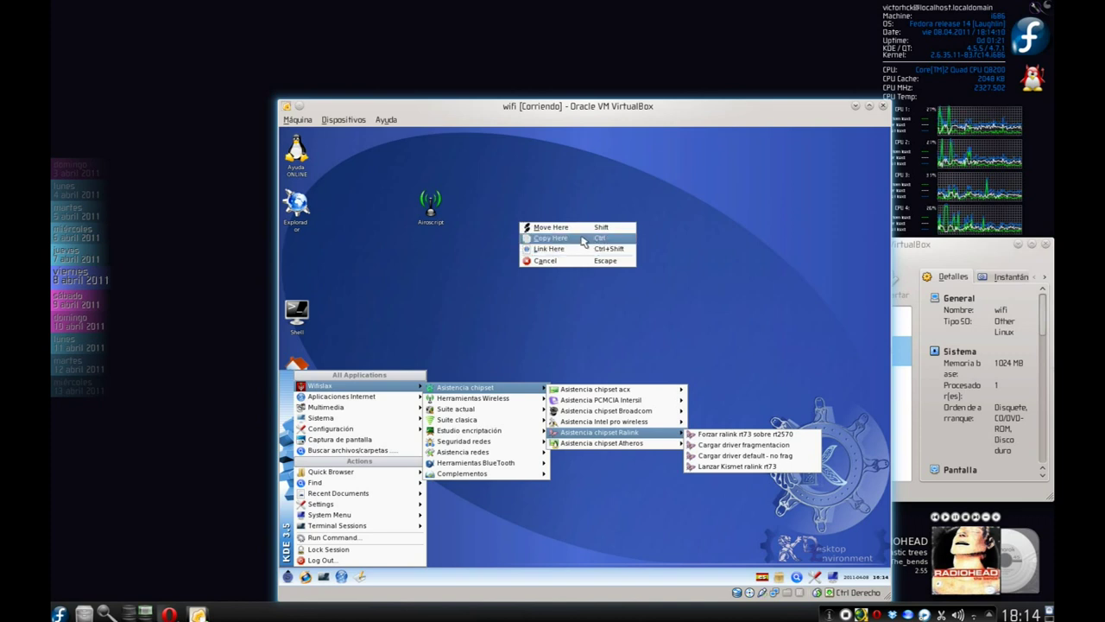
click(583, 239)
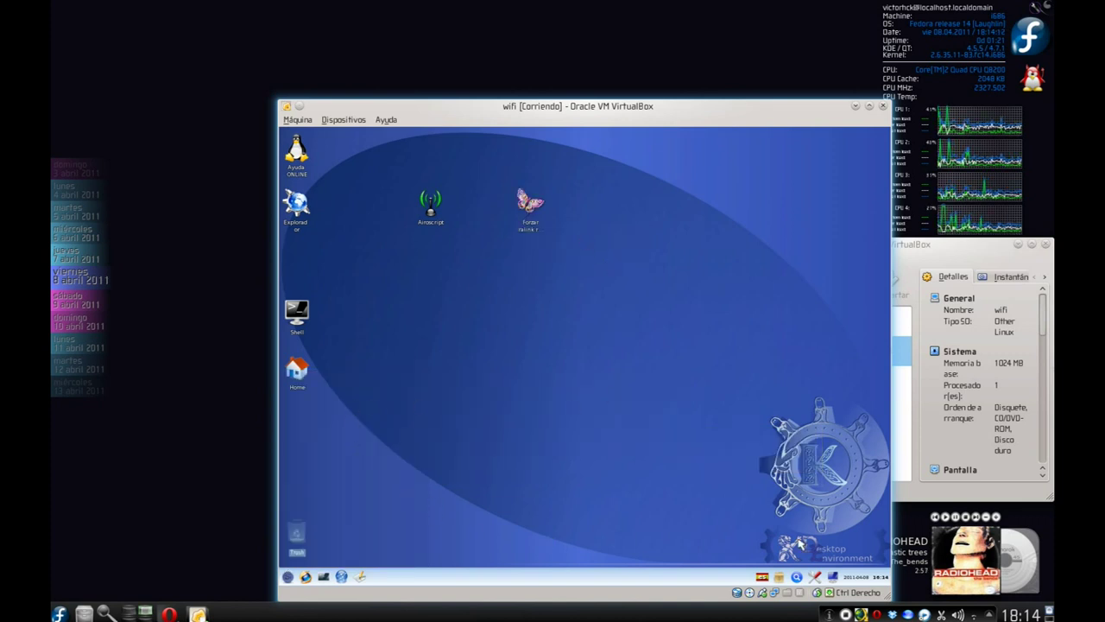
Run 'poweroff' in a guest shell, dismiss the info notice and move the VM window aside.
click(287, 576)
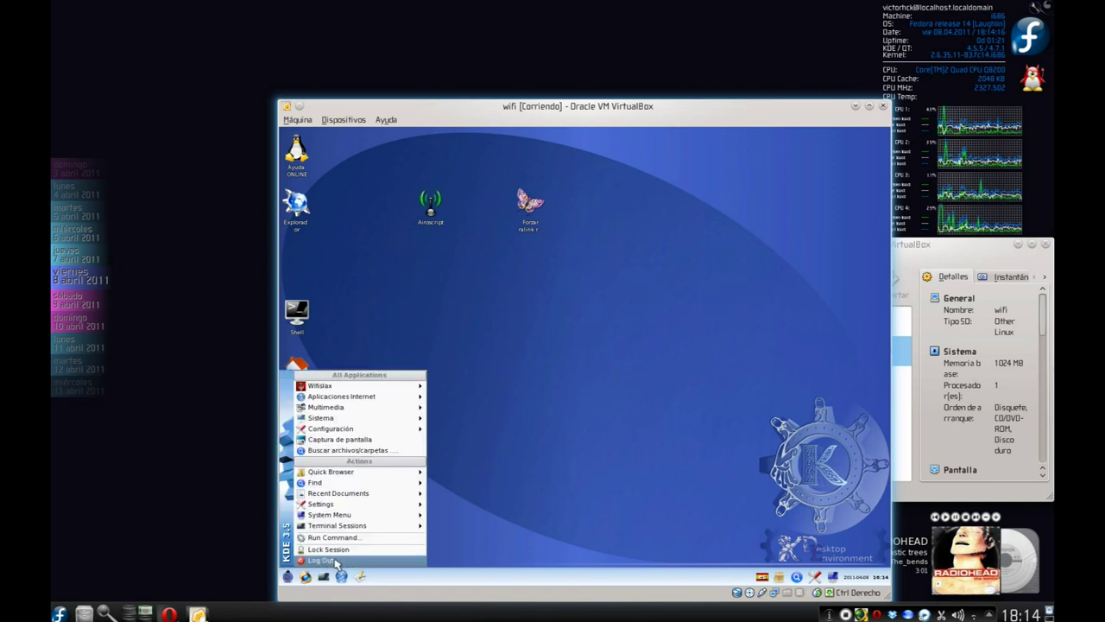
click(412, 289)
click(308, 325)
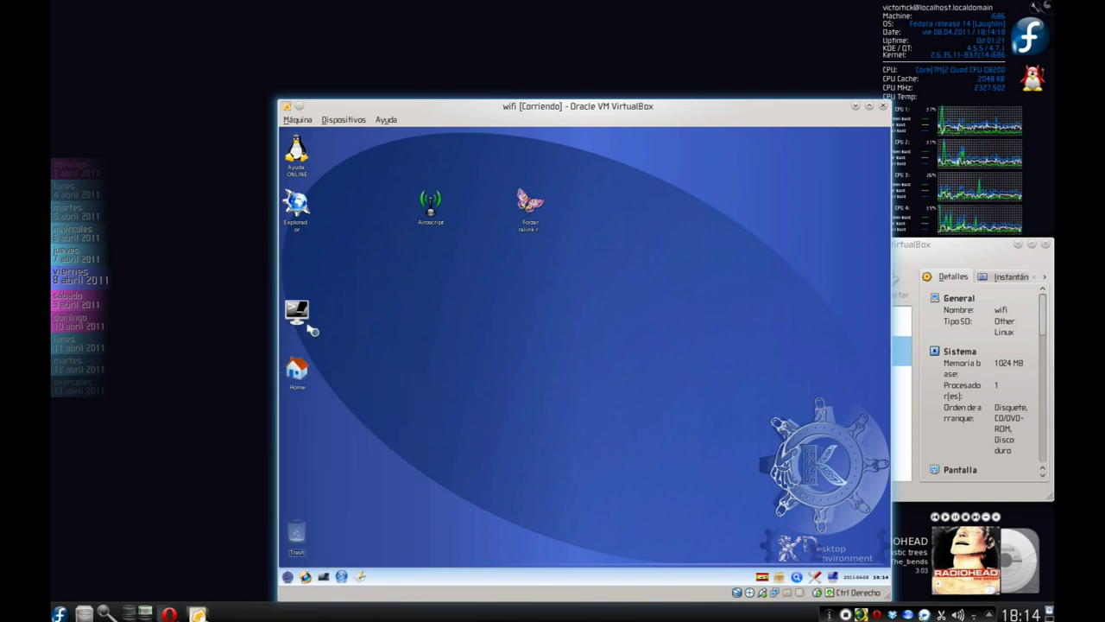
text(poweroff)
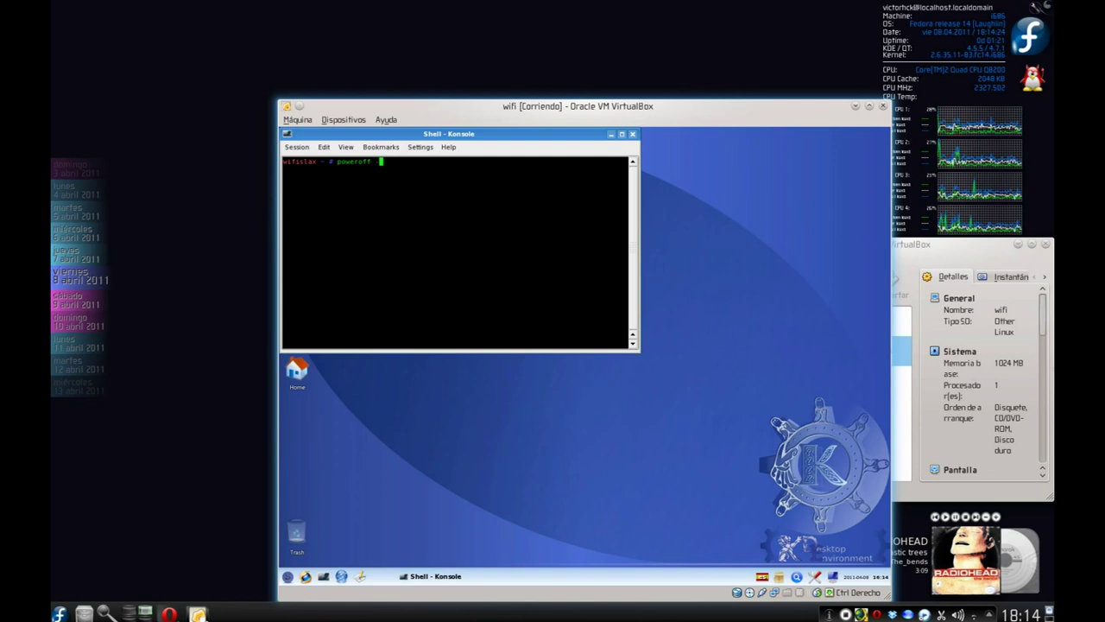
key(Return)
key(Return)
key(Return)
key(Return)
key(Return)
key(Return)
key(Return)
key(Return)
key(Return)
key(Return)
key(Return)
key(Return)
key(Return)
key(Return)
key(Return)
key(Return)
key(Return)
key(Return)
key(Return)
key(Return)
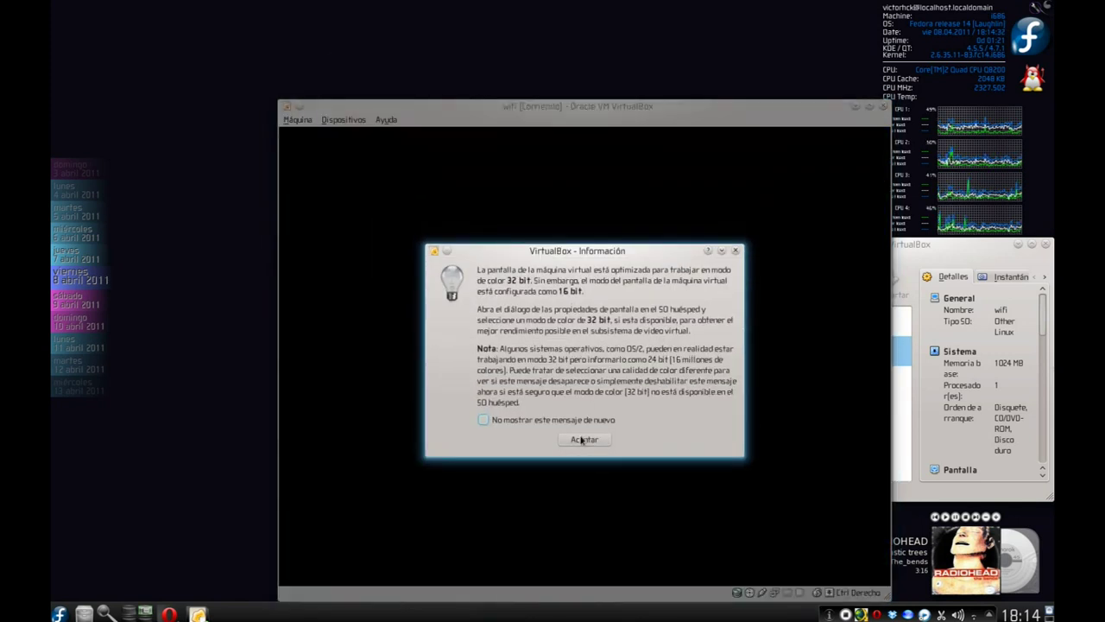
click(584, 439)
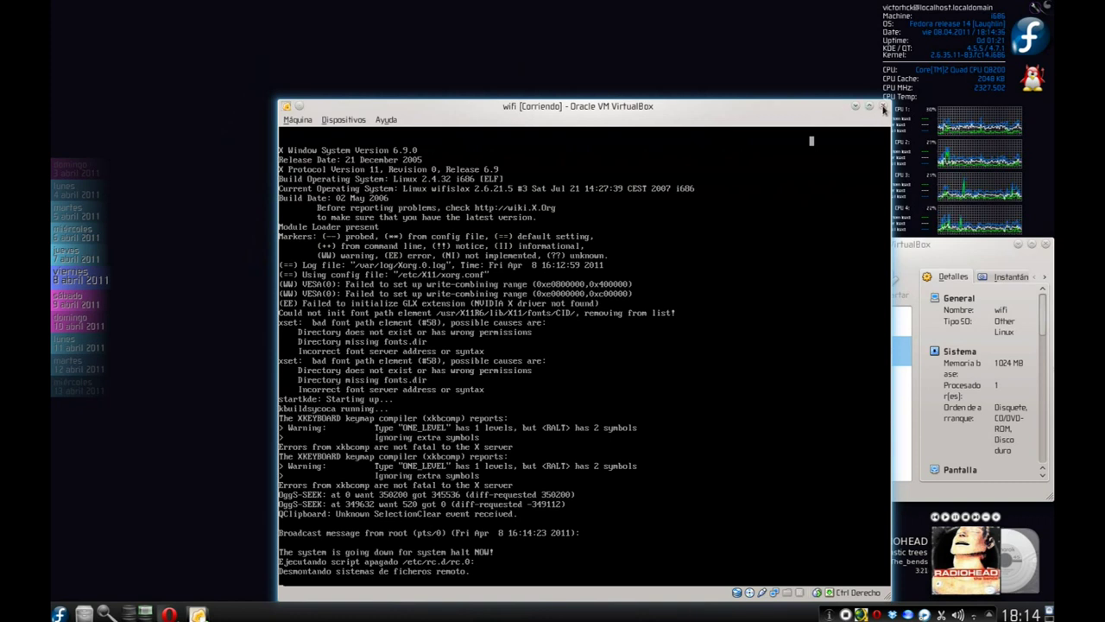
drag(810, 108, 650, 57)
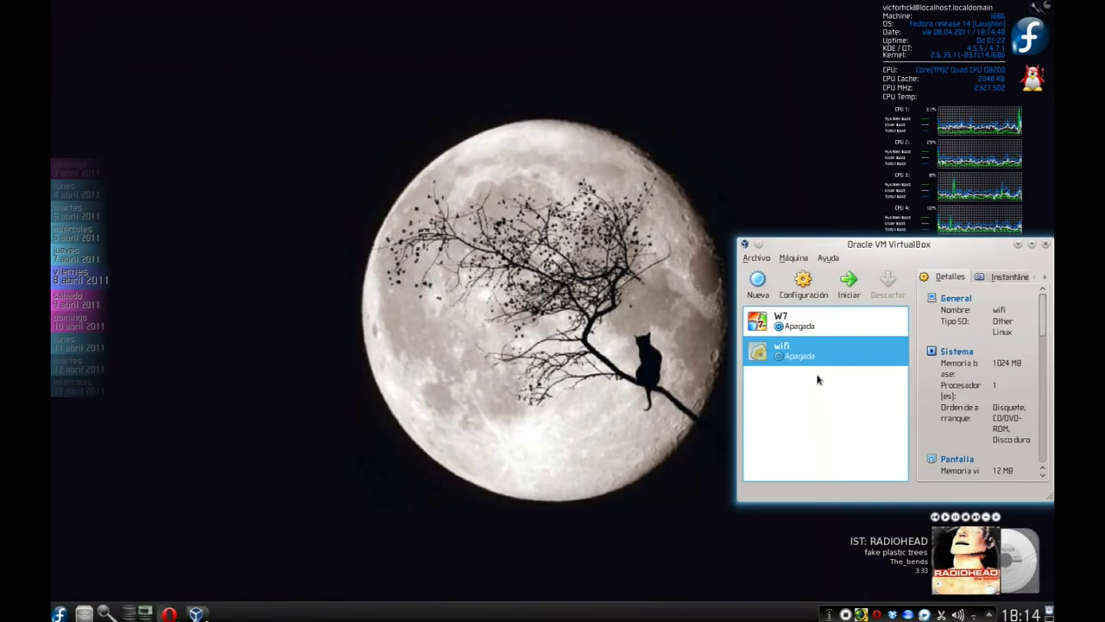
Start the wifi VM, dismiss the mouse-capture and colour-depth notices, and boot WifiSlax.
double_click(806, 355)
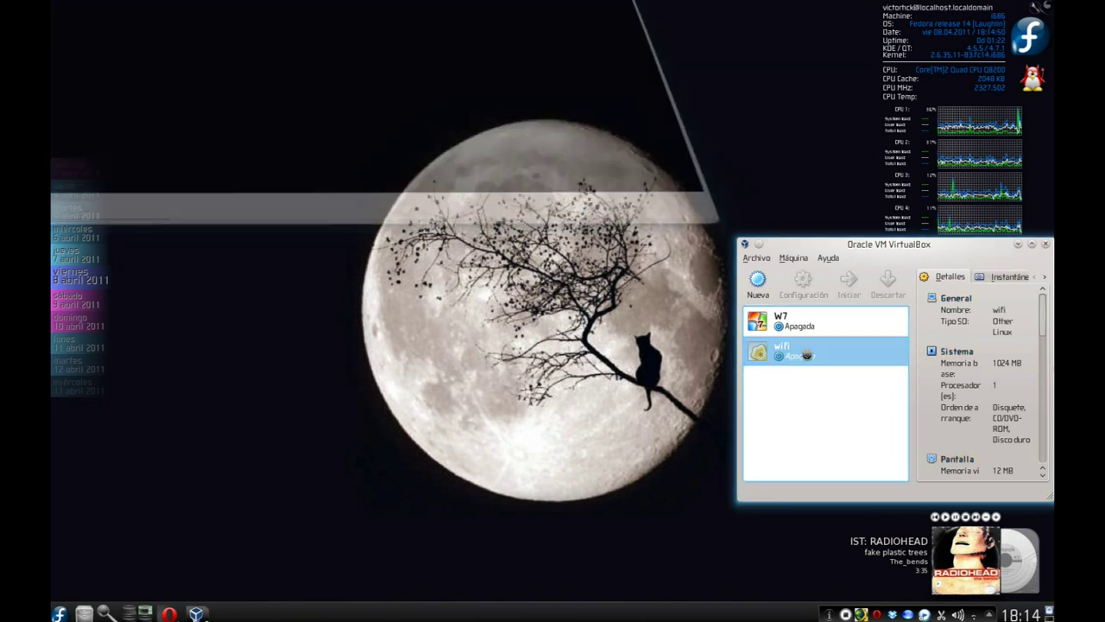
click(307, 303)
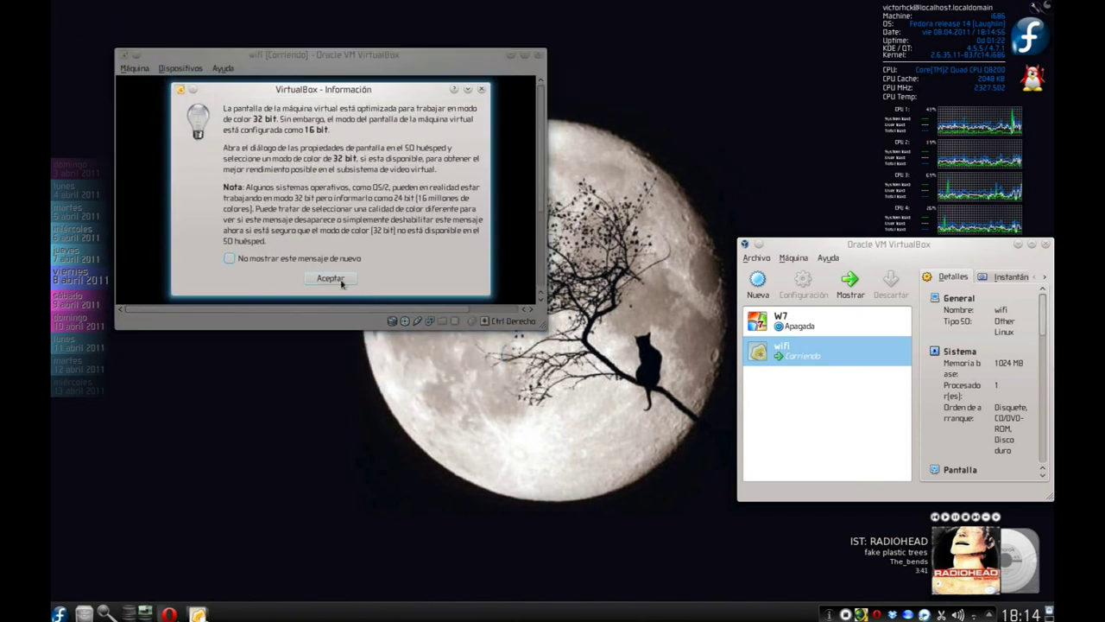
click(338, 280)
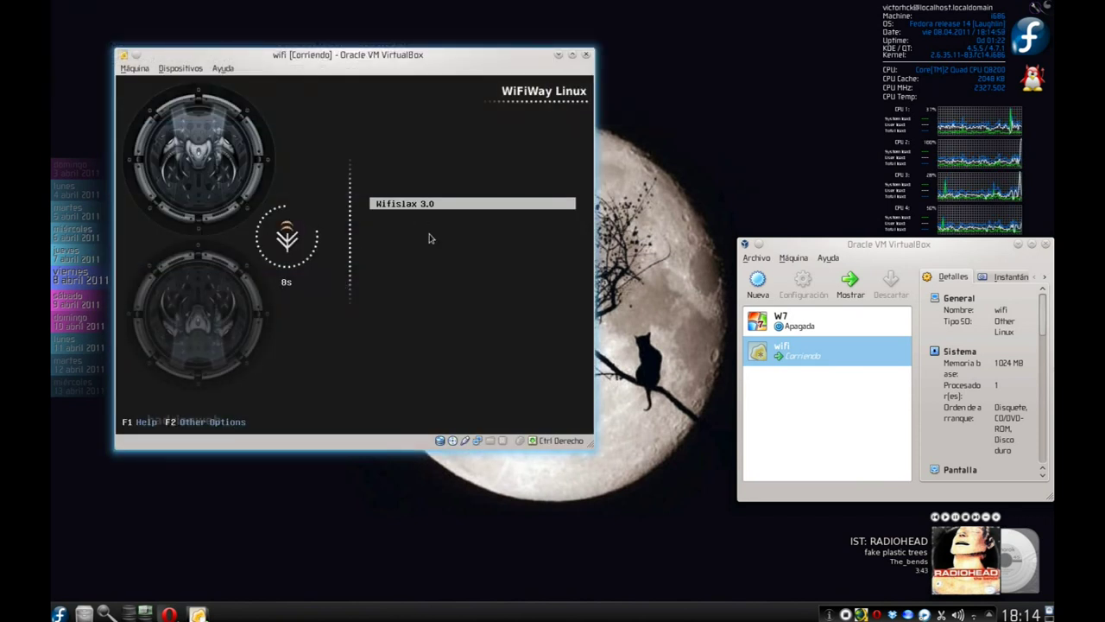
key(Return)
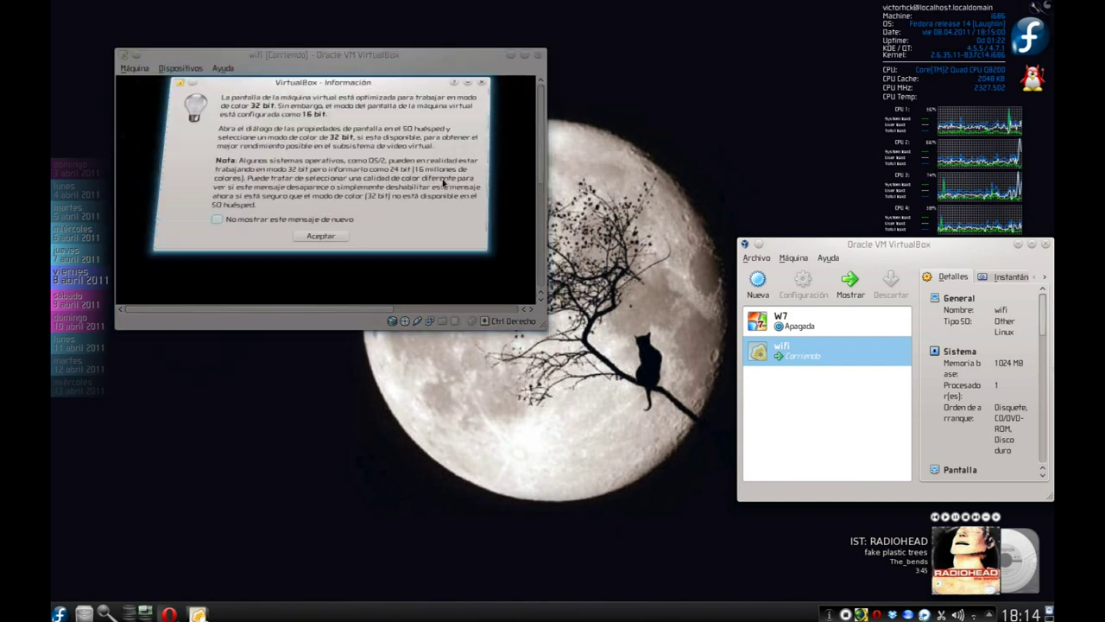
click(344, 274)
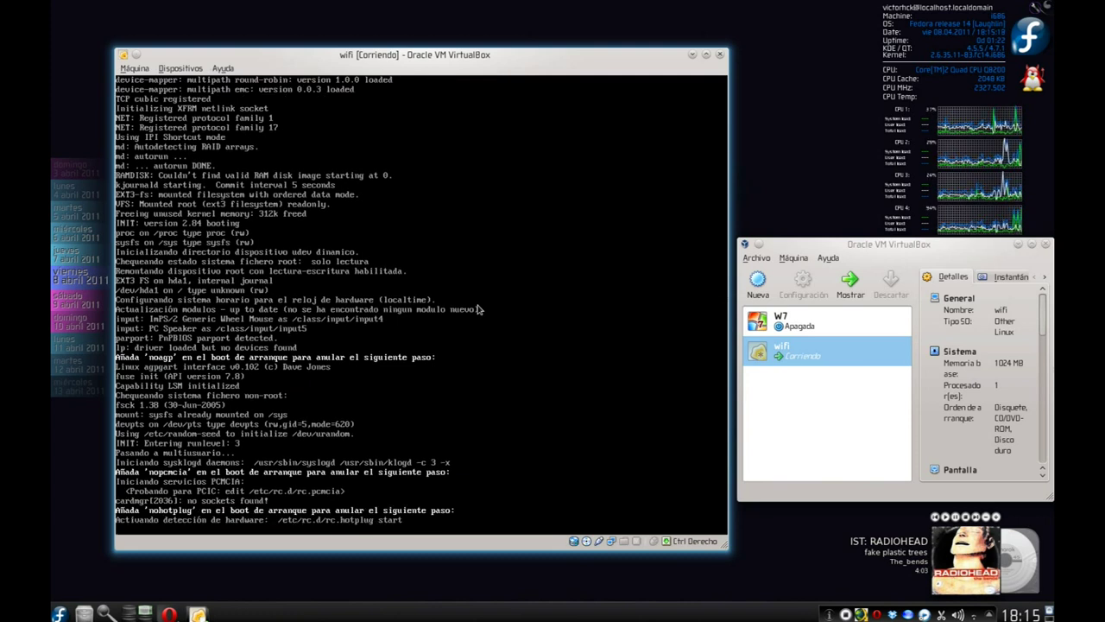
Log in as root with the account password, run startx and dismiss the colour-depth notice.
click(479, 309)
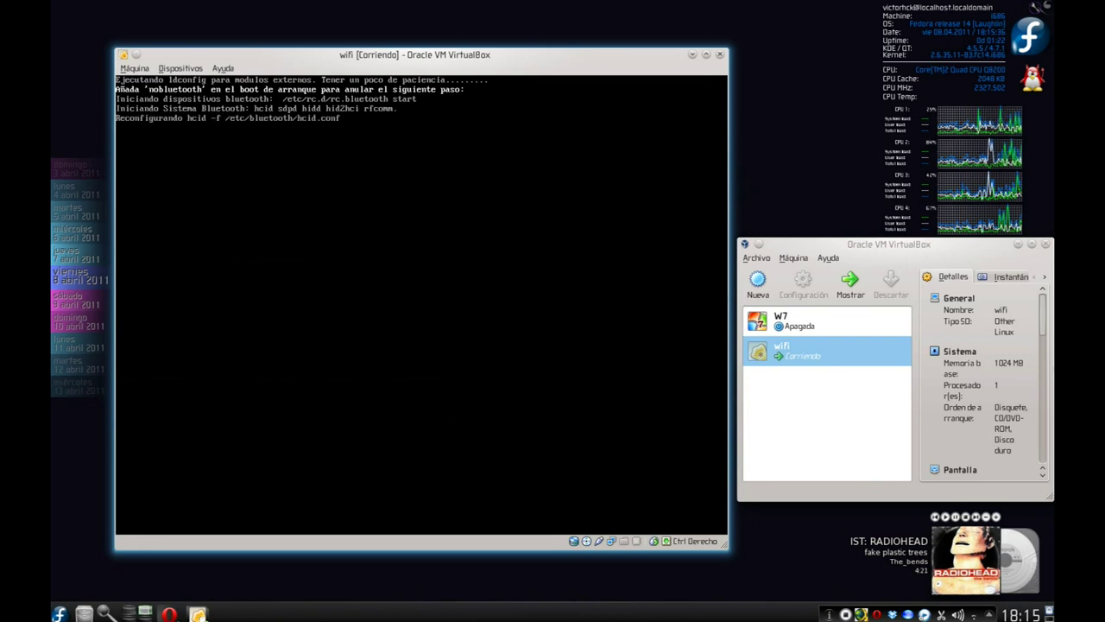
text(ro)
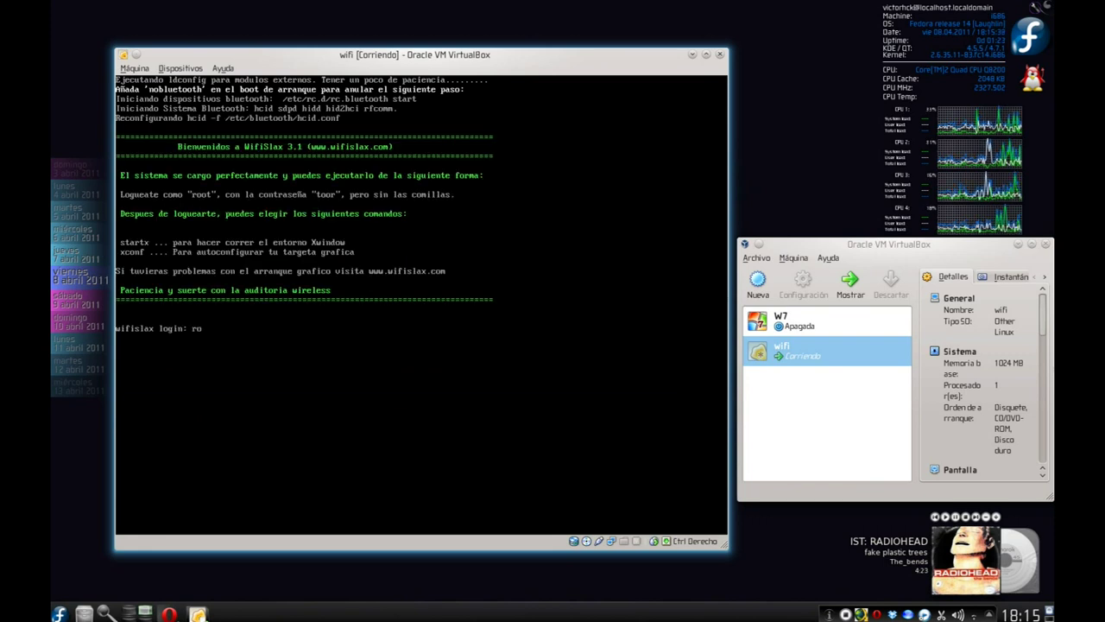
text(r)
key(Return)
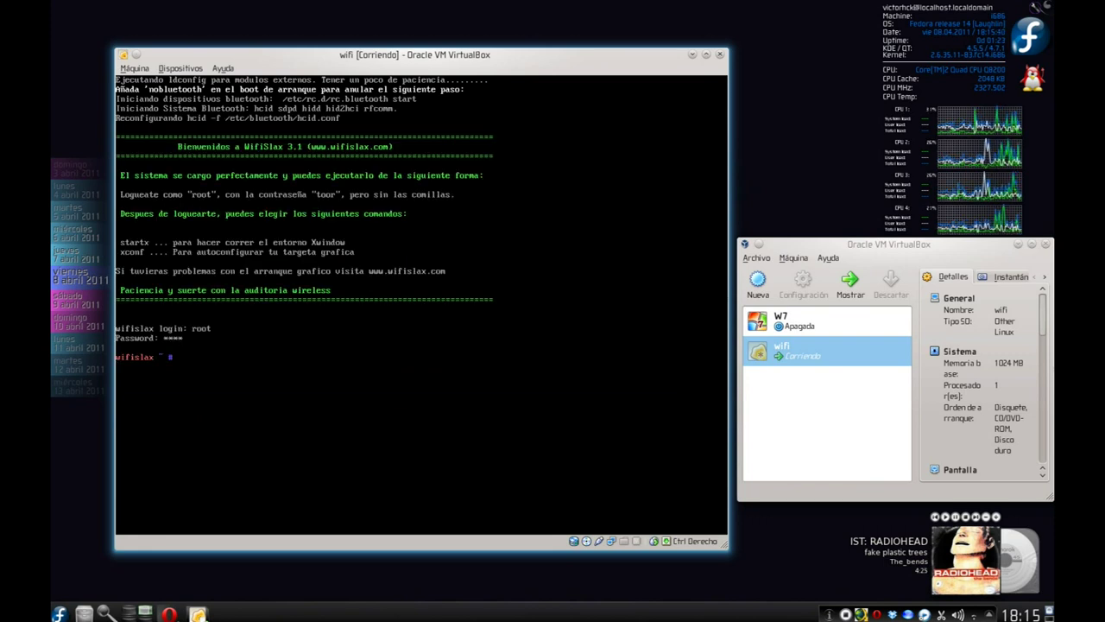
text(startx)
key(Return)
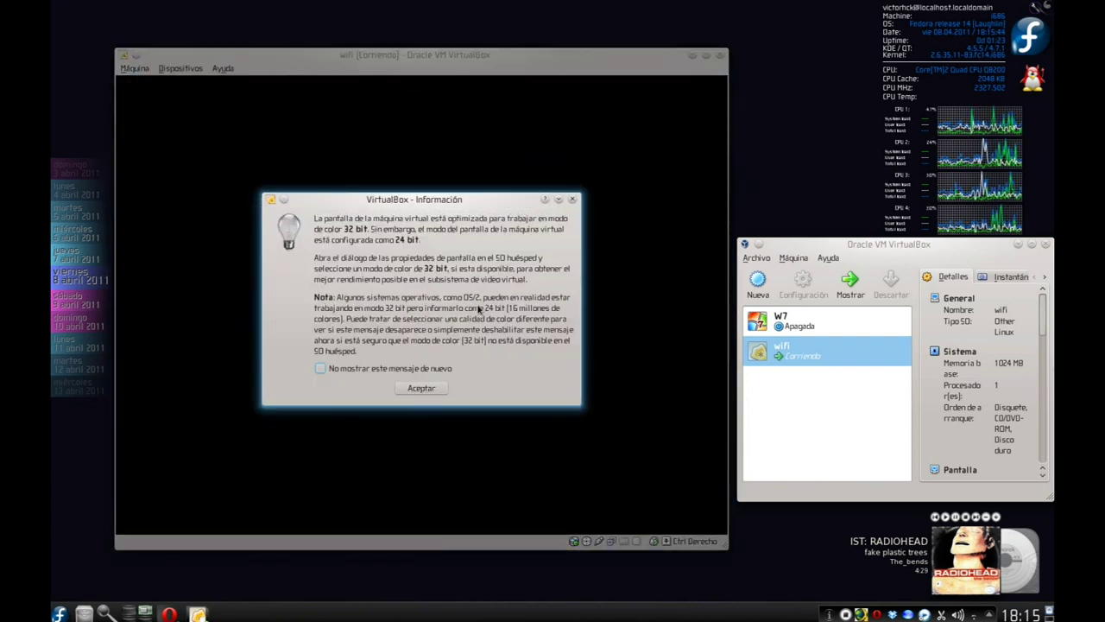
click(422, 388)
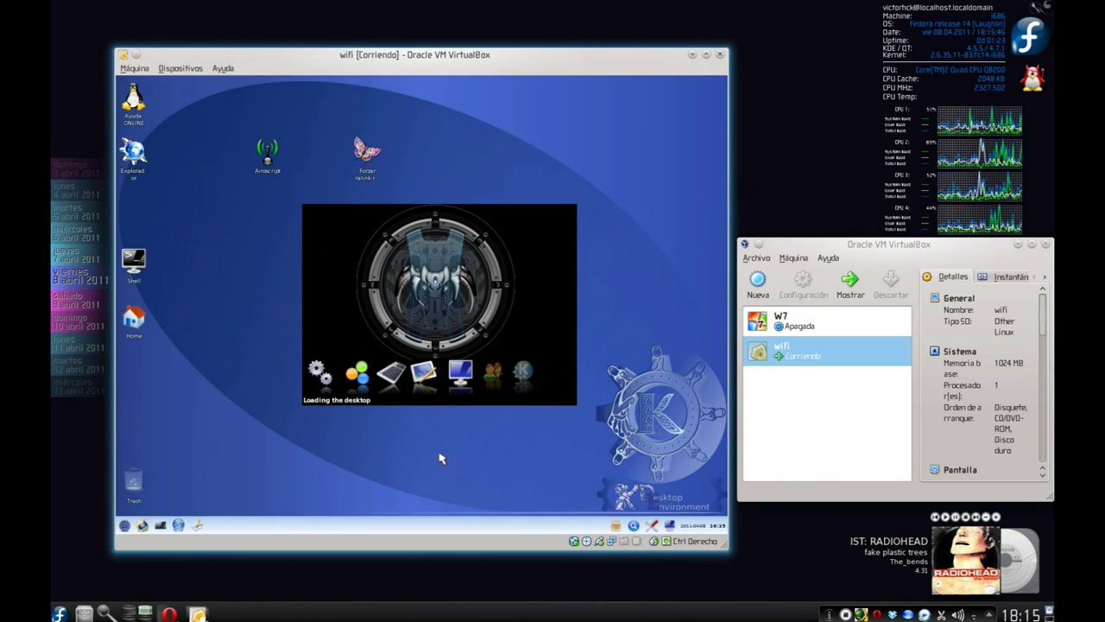
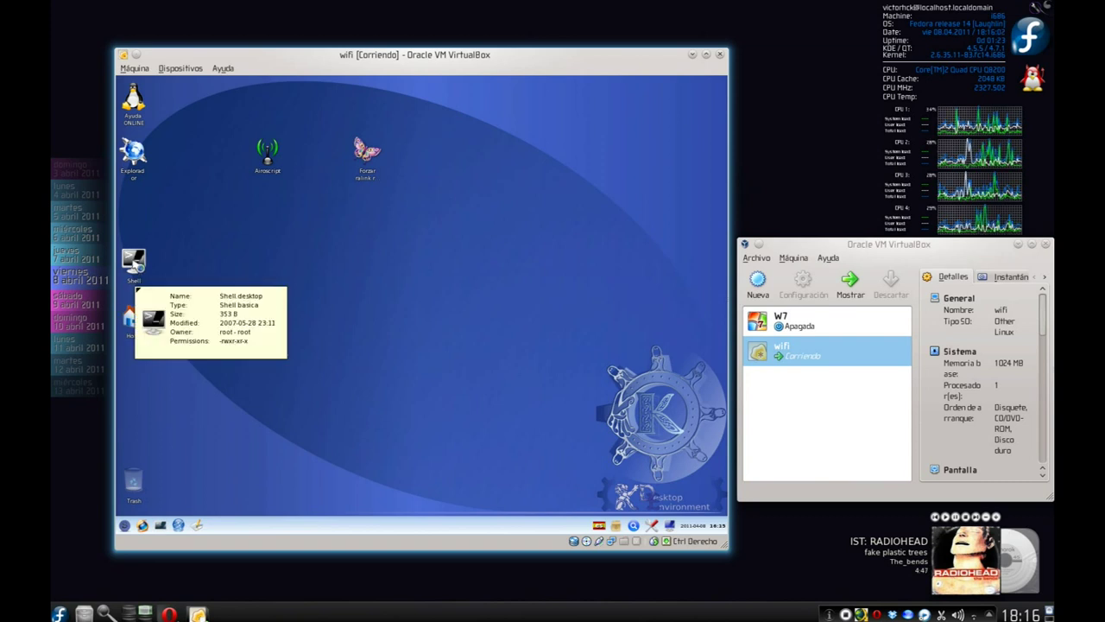
Launch a Konsole shell from the Shell icon on the WifiSlax desktop.
click(134, 261)
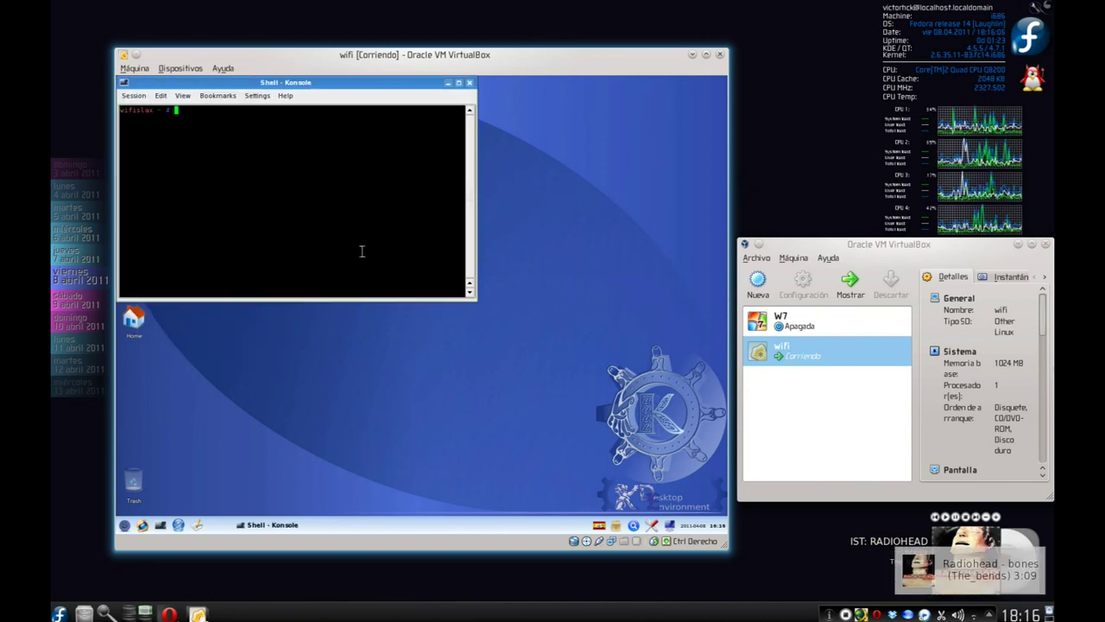
Type 'bye' followed by a long row of exclamation marks at the wifislax prompt.
text(bye !!!!!!!!!!!!!!!!!!!!!!!!!!!!)
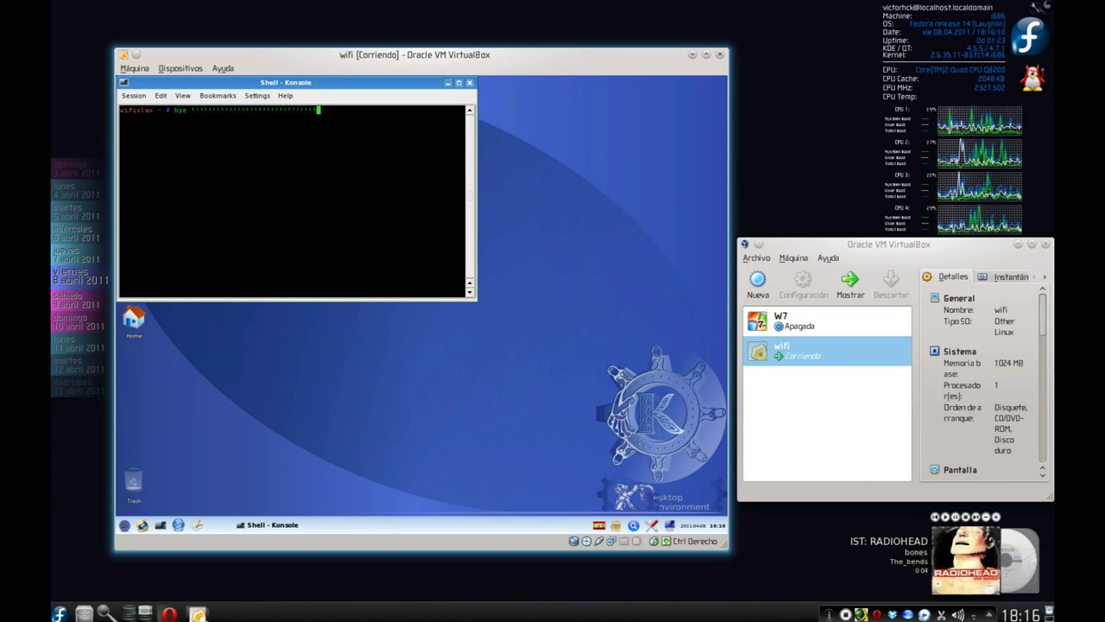